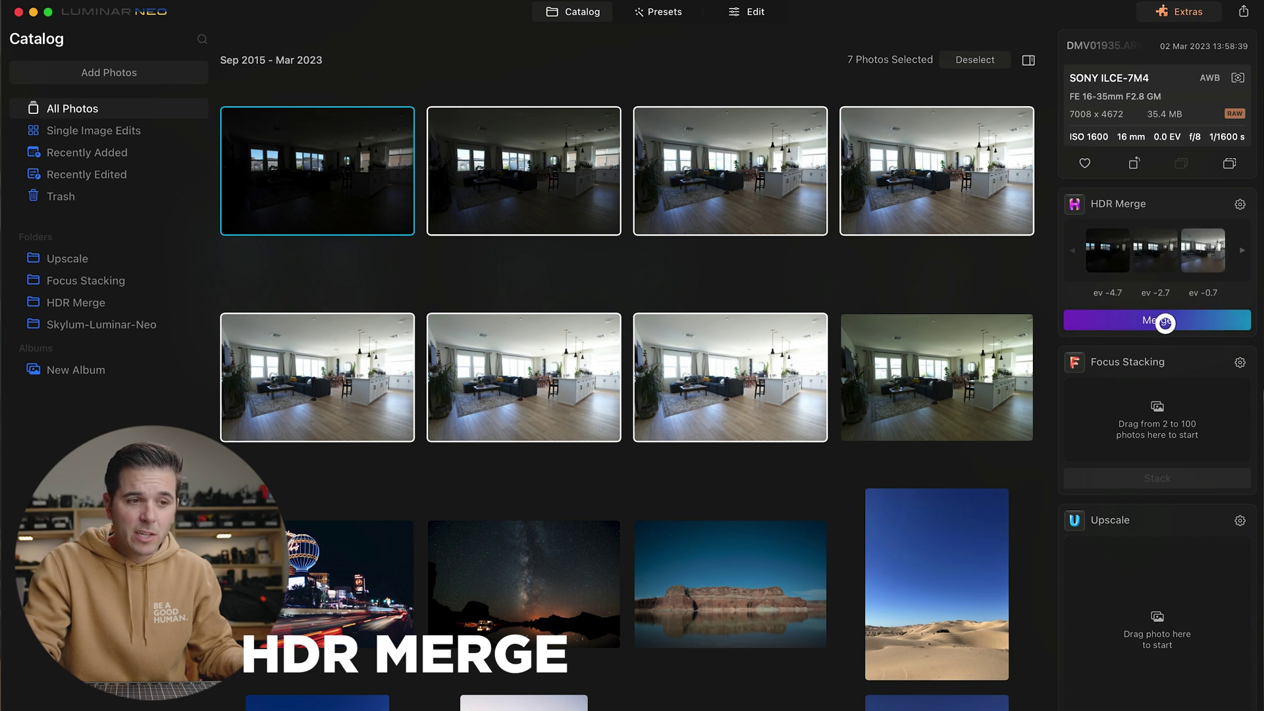
# Merge the seven selected bracketed exposures of the living room into one HDR photo and open the result
pyautogui.click(1165, 321)
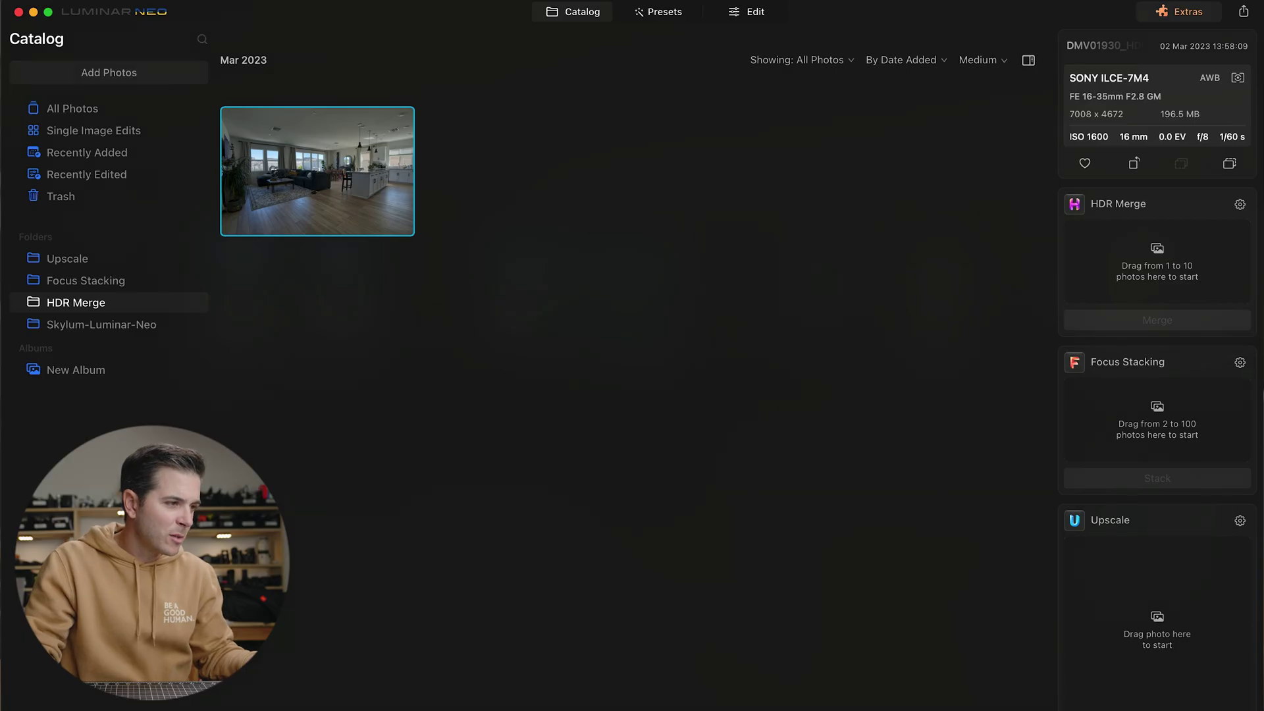
pyautogui.doubleClick(360, 173)
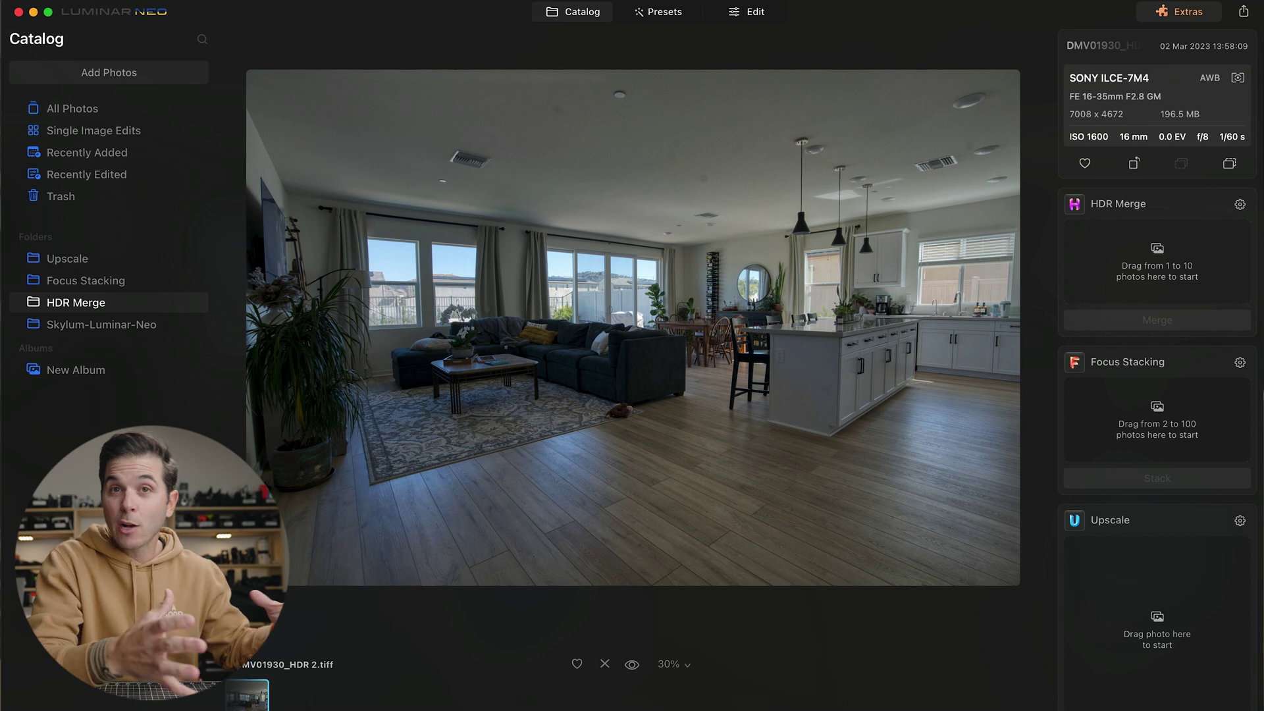
# Make a slight slider adjustment to the merged living room photo in the editor's Develop tool
pyautogui.press('d')
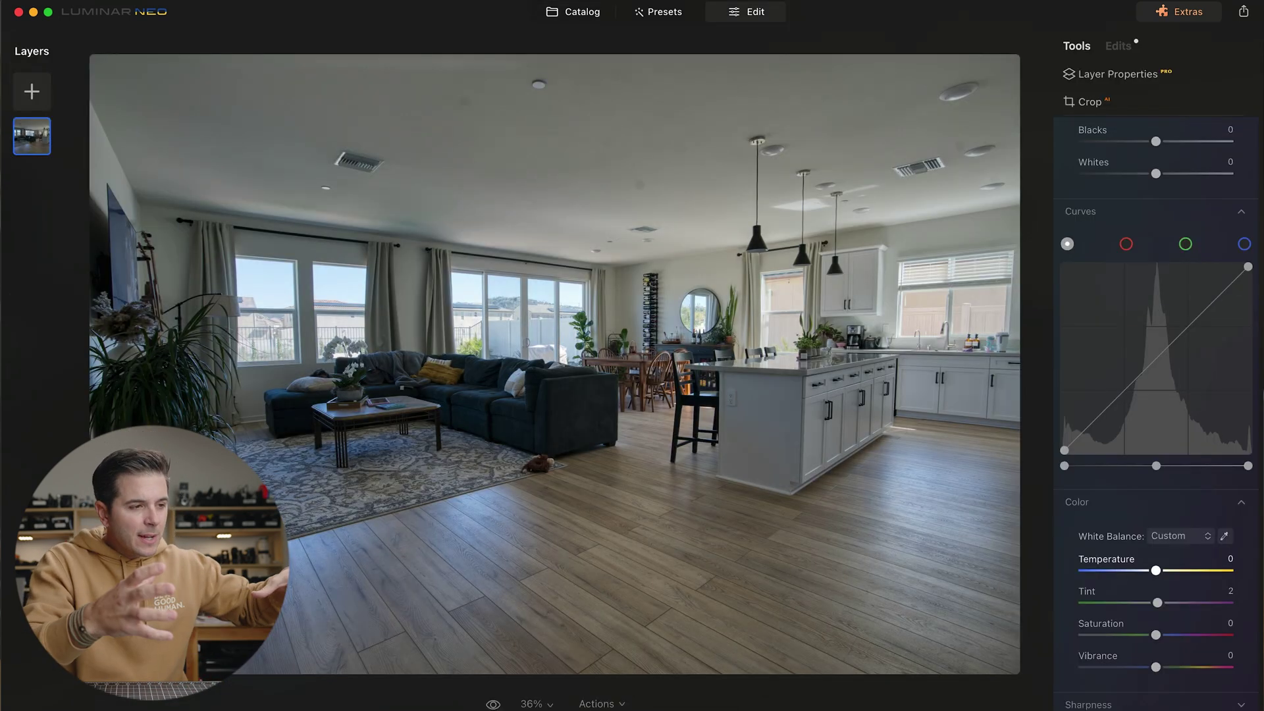
pyautogui.scroll(6, 1156, 395)
pyautogui.moveTo(1163, 368); pyautogui.dragTo(1167, 368)
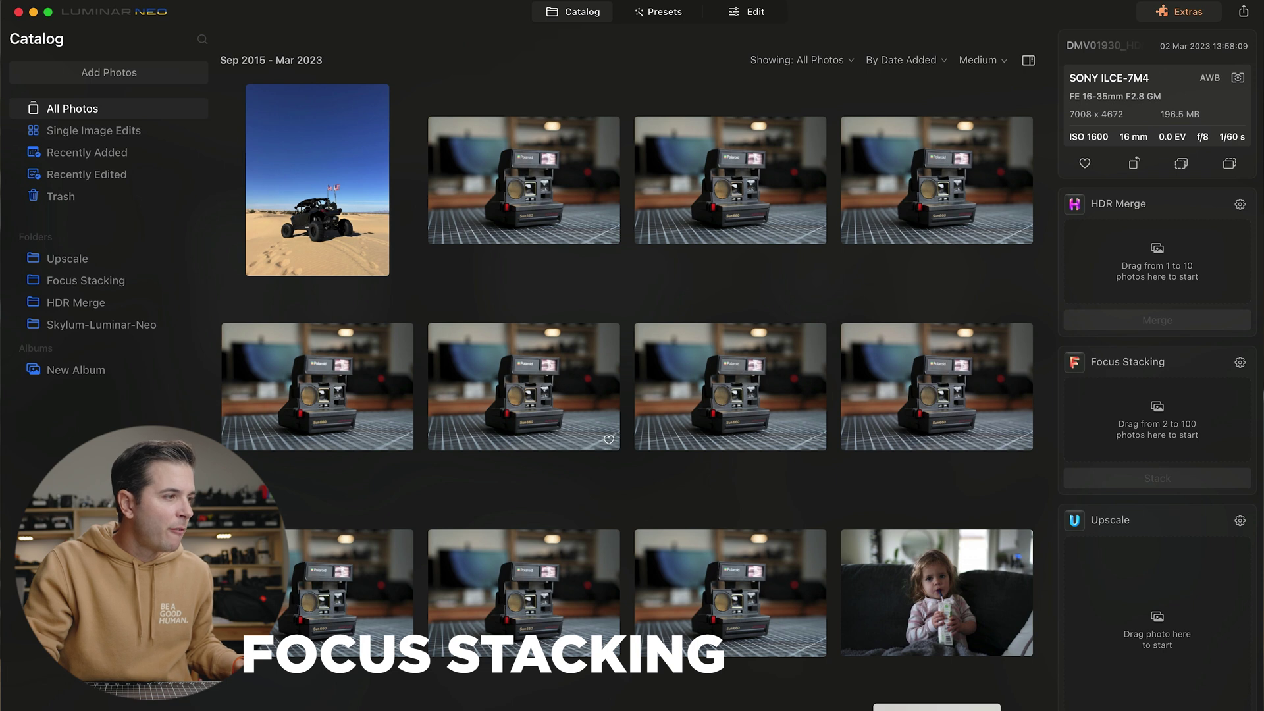
# Examine the focus differences between the Polaroid camera photos DMV01954.JPG to DMV01950.JPG, checking details at 100%
pyautogui.doubleClick(523, 386)
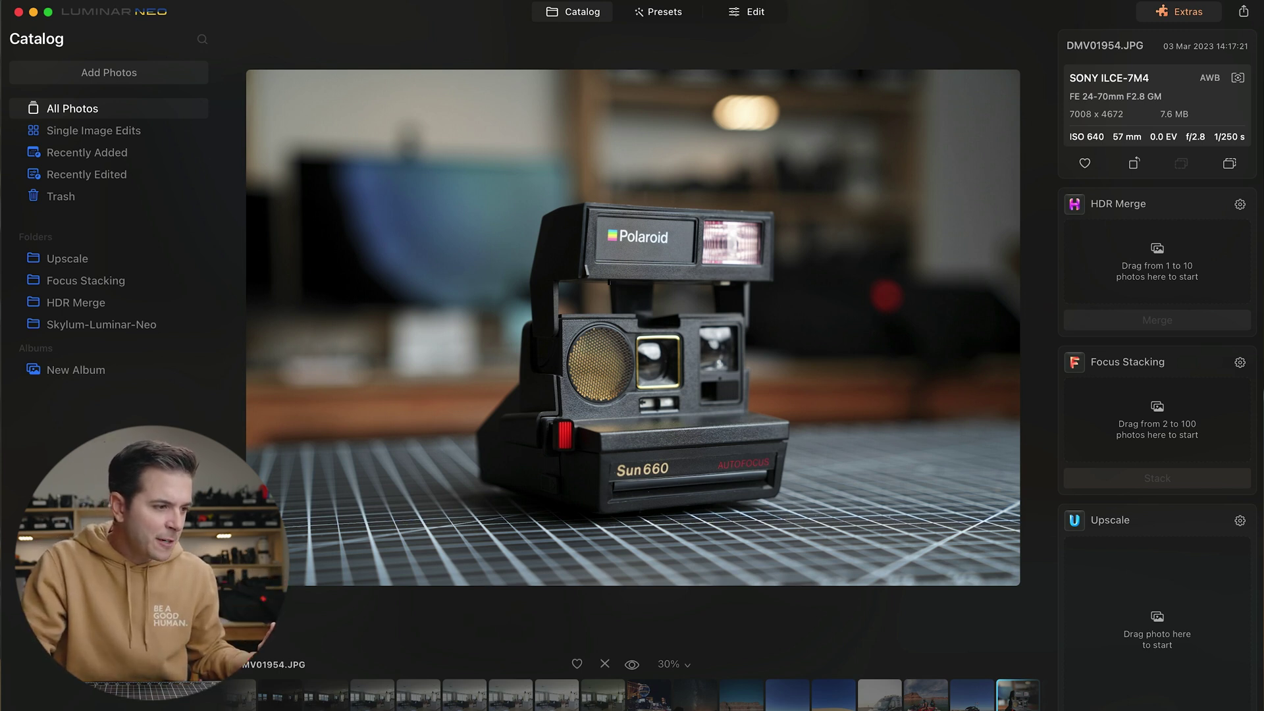
pyautogui.click(570, 454)
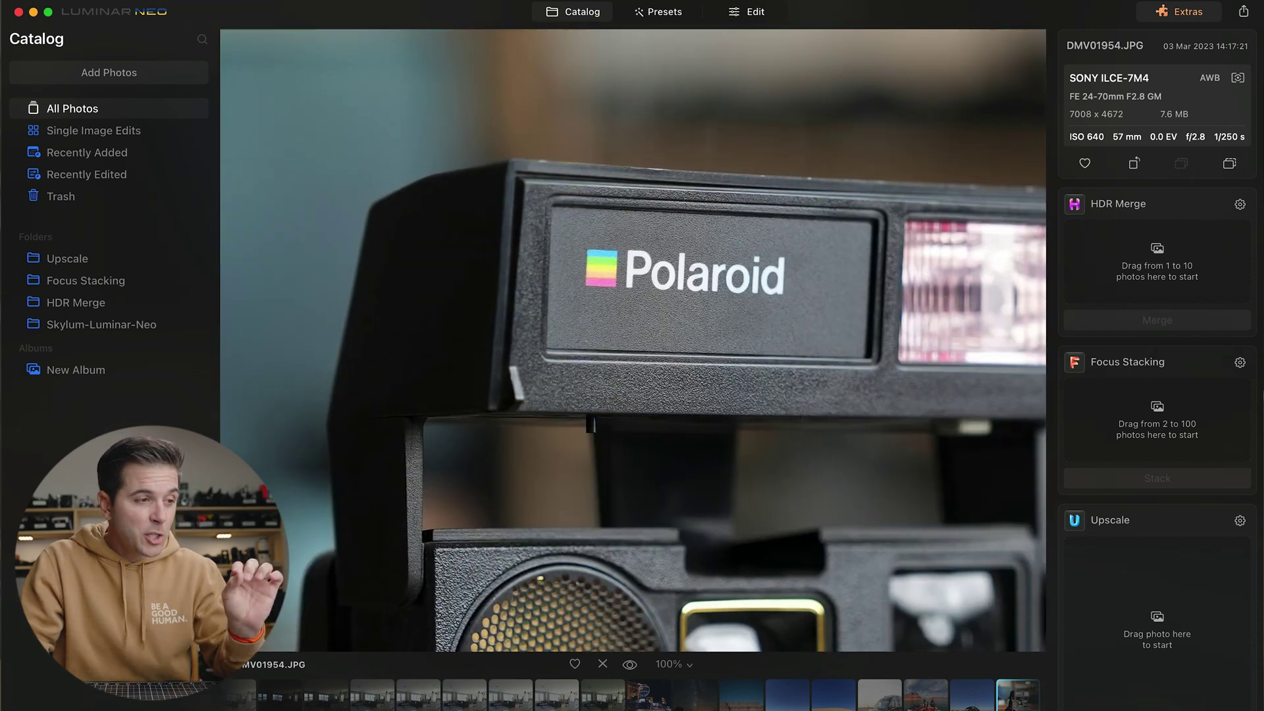
pyautogui.moveTo(789, 377); pyautogui.dragTo(733, 169)
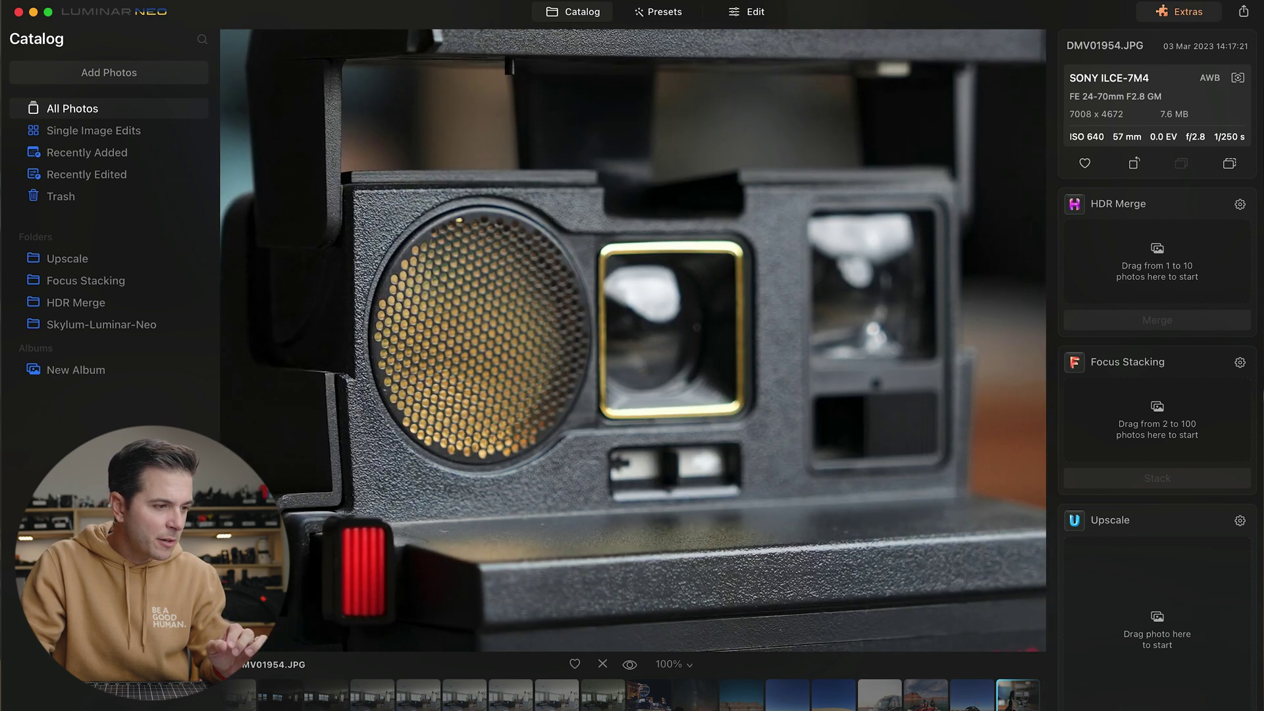
pyautogui.click(767, 293)
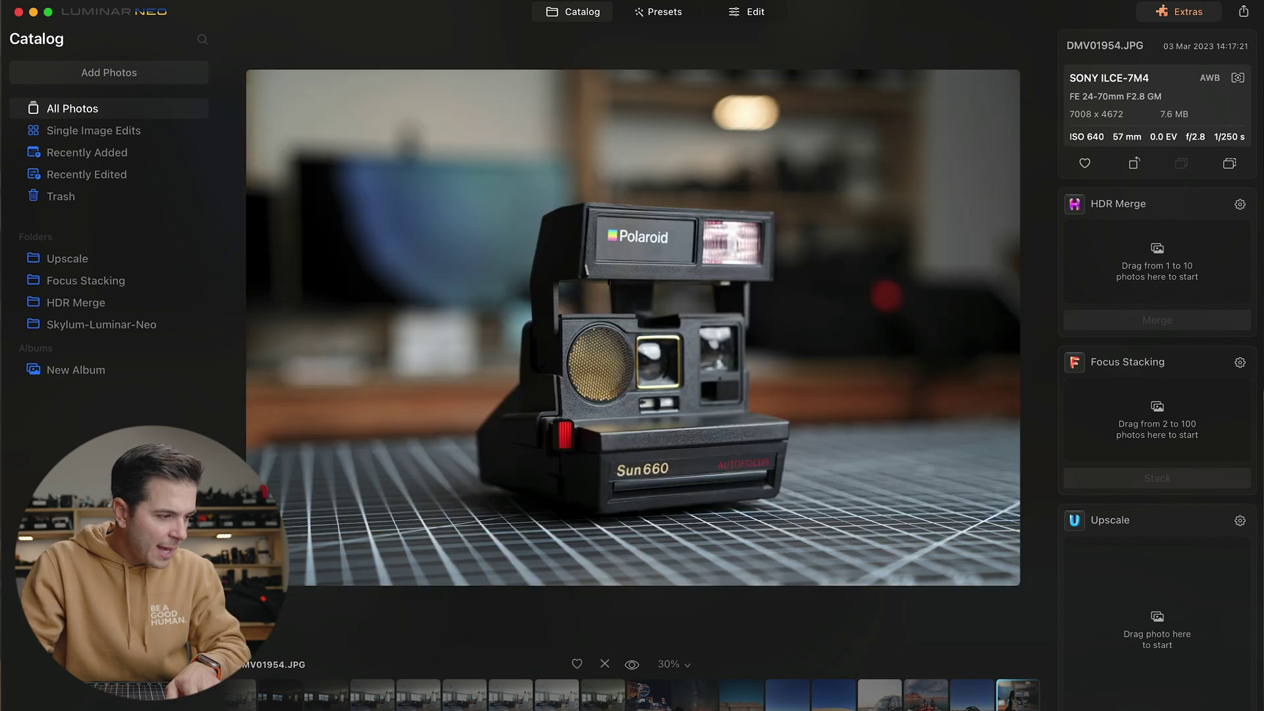
pyautogui.press('Left')
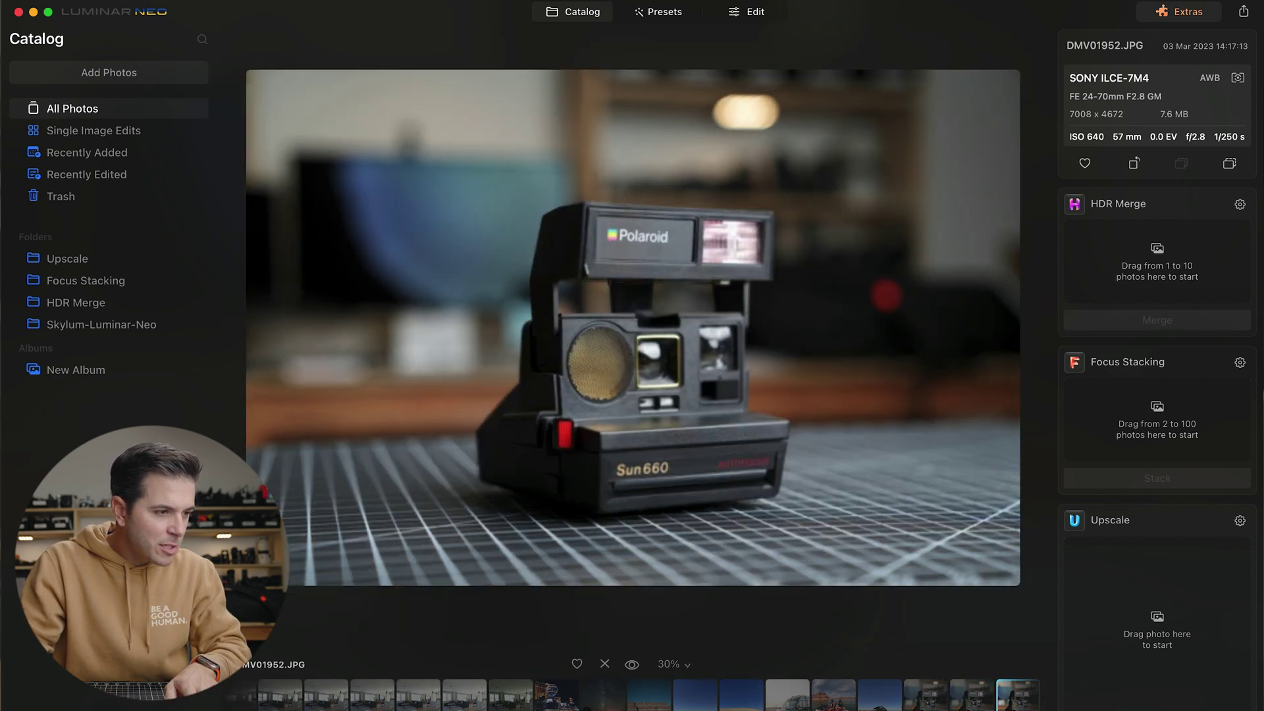
pyautogui.click(660, 366)
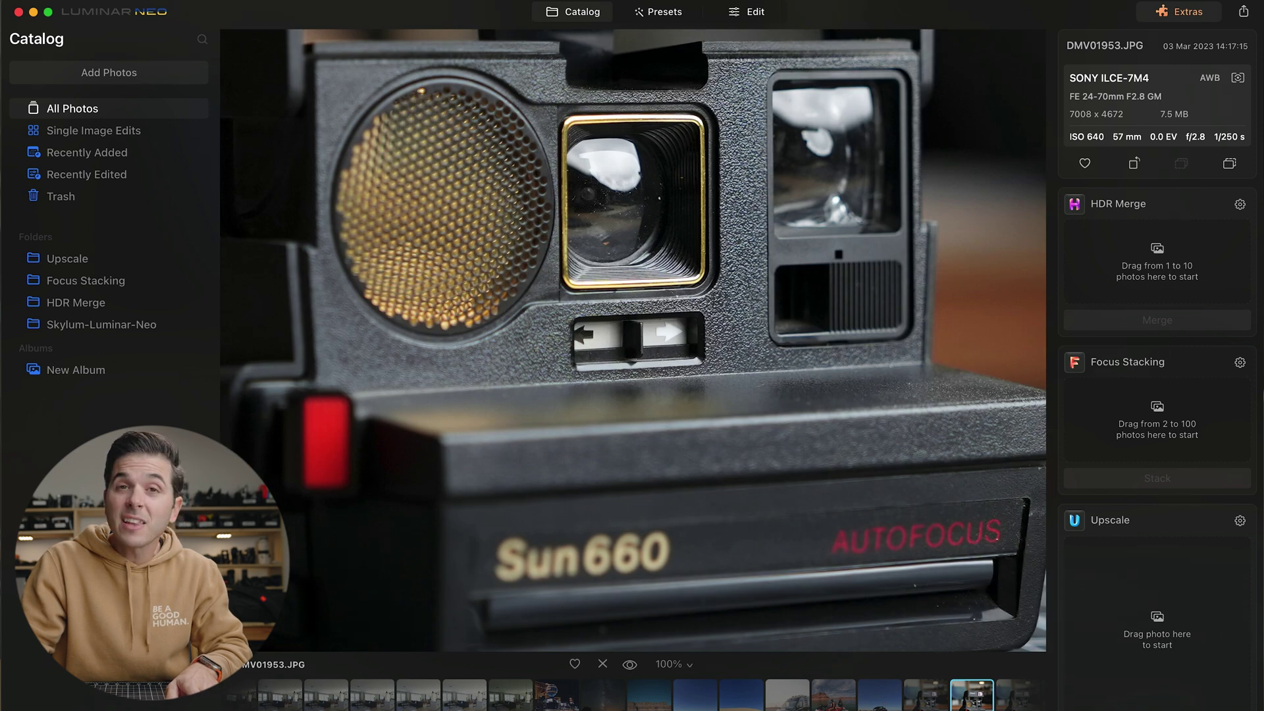
pyautogui.moveTo(691, 361); pyautogui.dragTo(930, 616)
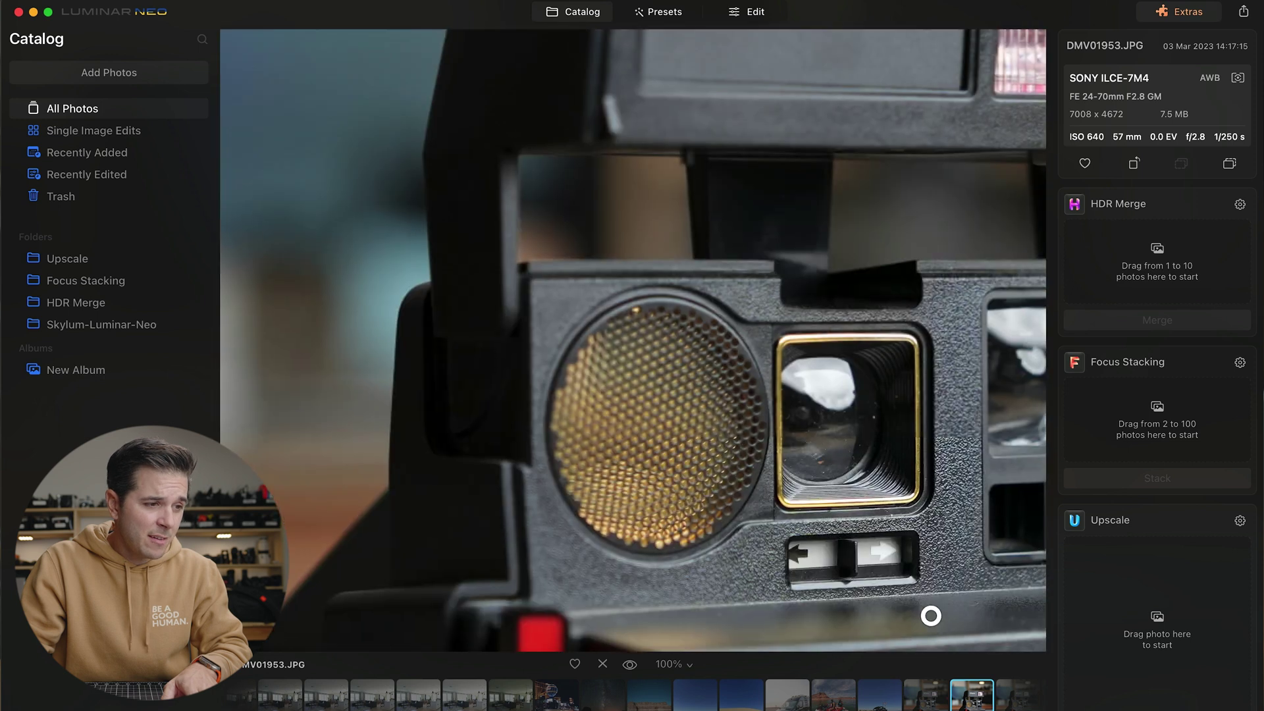
pyautogui.press('Right')
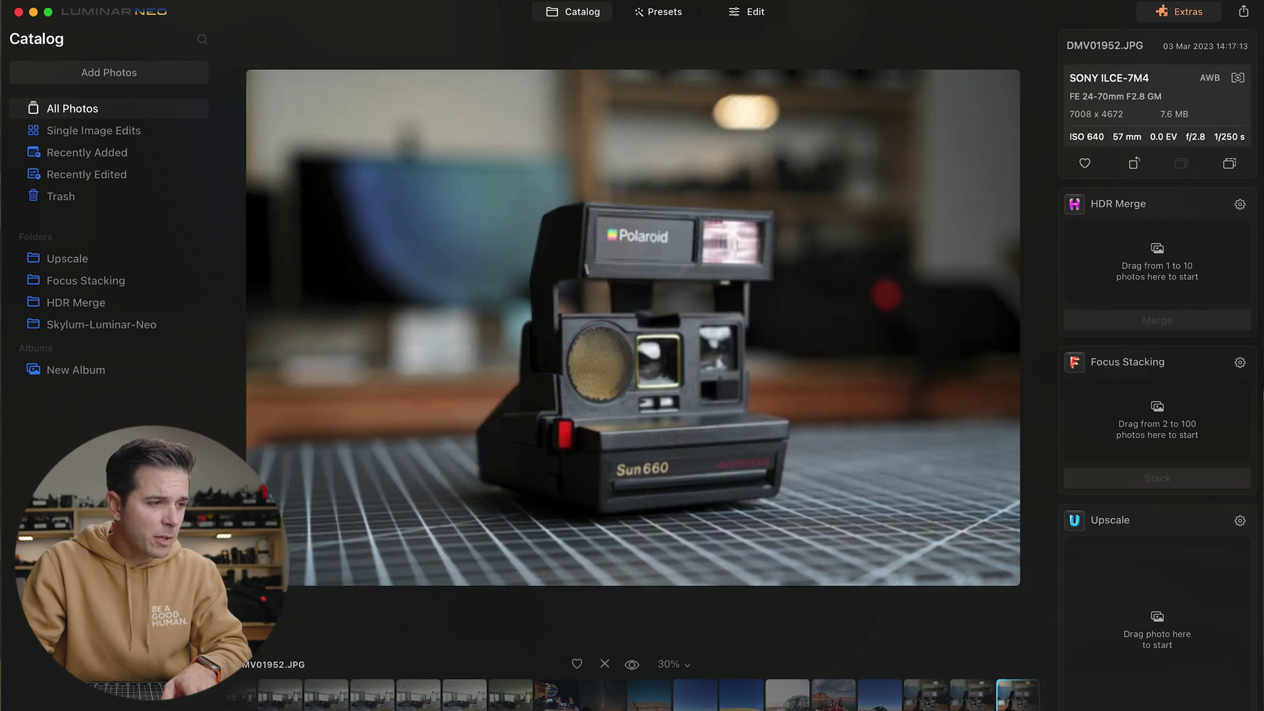
pyautogui.press('Right')
pyautogui.press('Right')
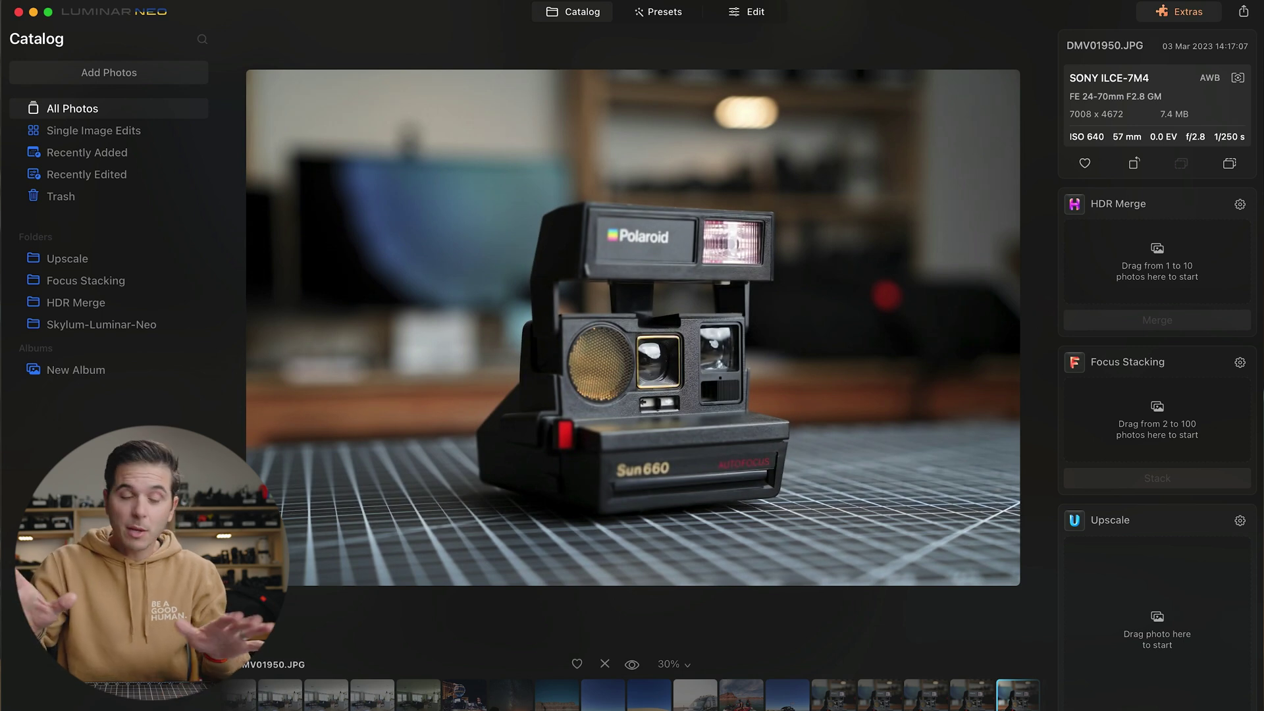
# Select all ten Polaroid camera photos in the catalog and combine them with Focus Stacking
pyautogui.click(665, 12)
pyautogui.click(578, 12)
pyautogui.keyDown('shift'); pyautogui.click(730, 592); pyautogui.keyUp('shift')
pyautogui.moveTo(703, 447); pyautogui.dragTo(1139, 438)
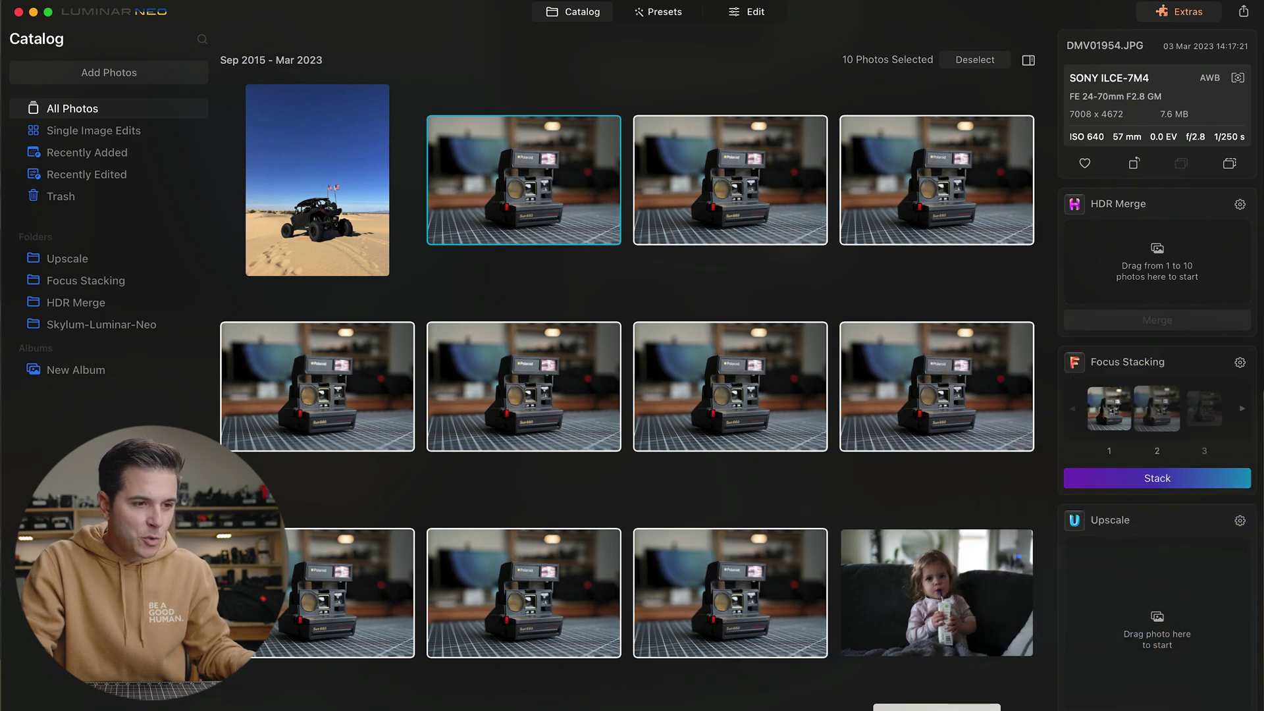
pyautogui.click(1143, 475)
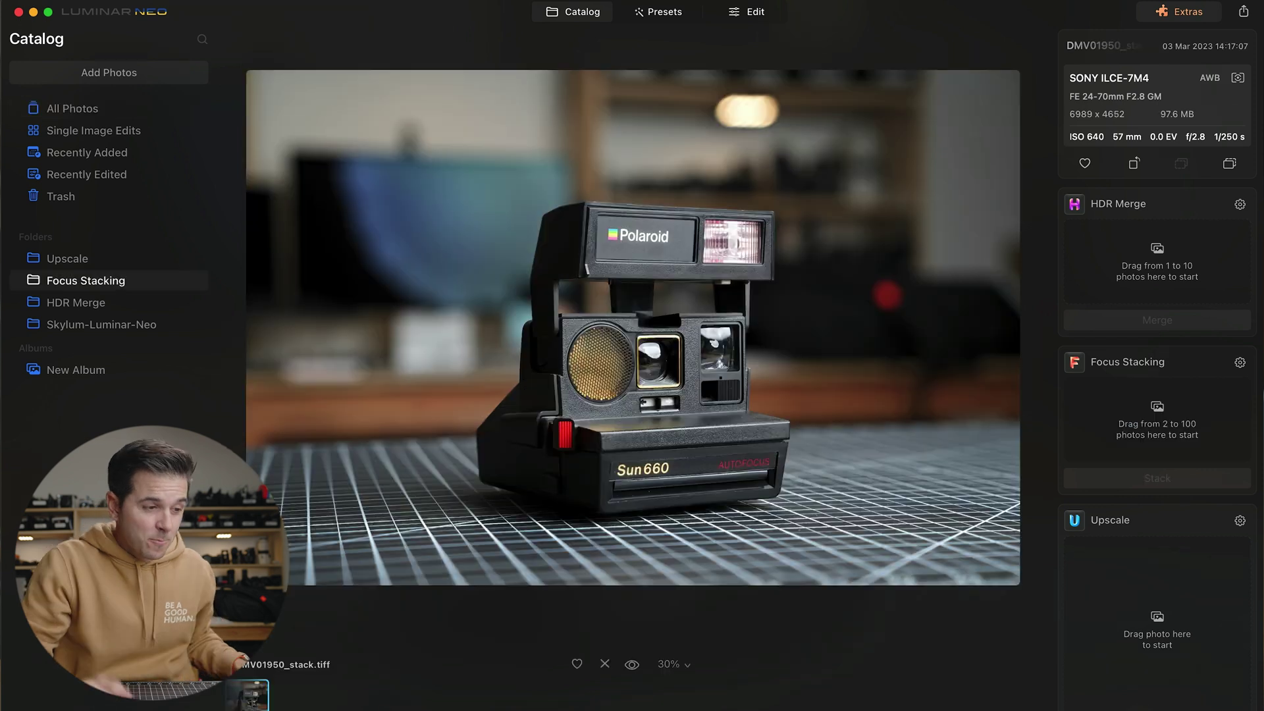
# Inspect the sharpness of the stacked Polaroid camera photo at 100% and return to all photos in the catalog
pyautogui.click(645, 441)
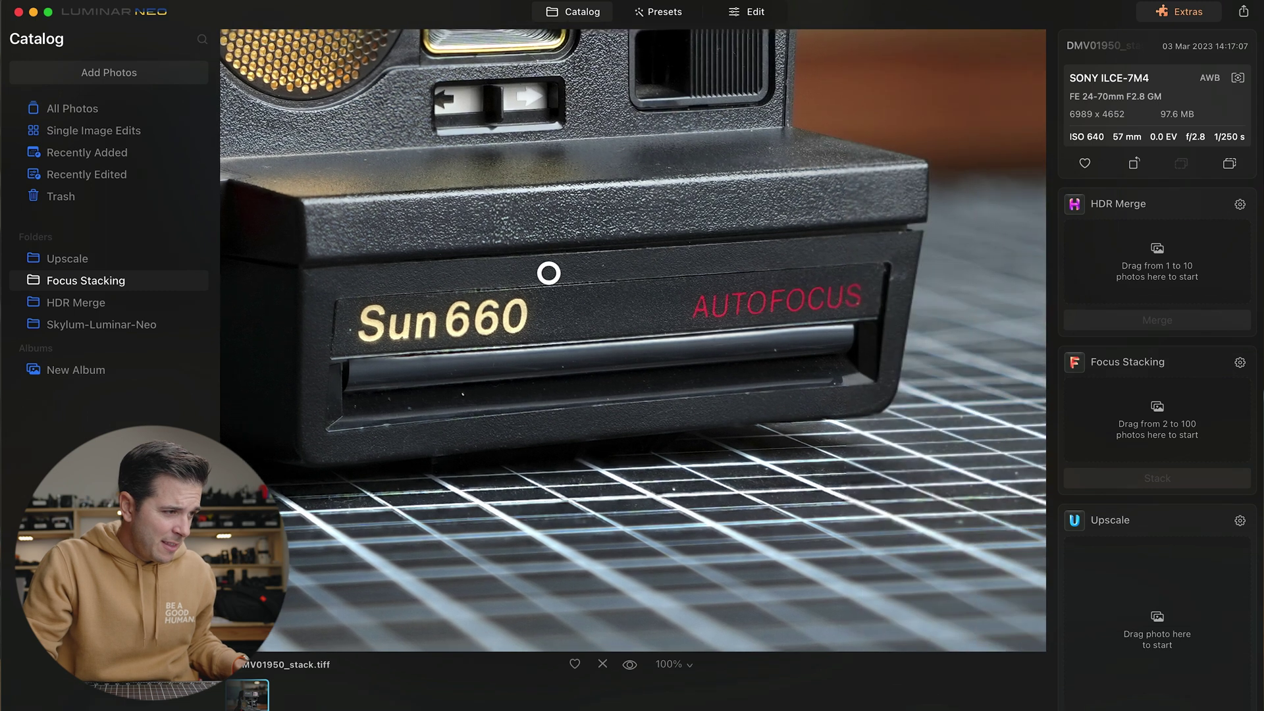
pyautogui.moveTo(550, 274); pyautogui.dragTo(851, 507)
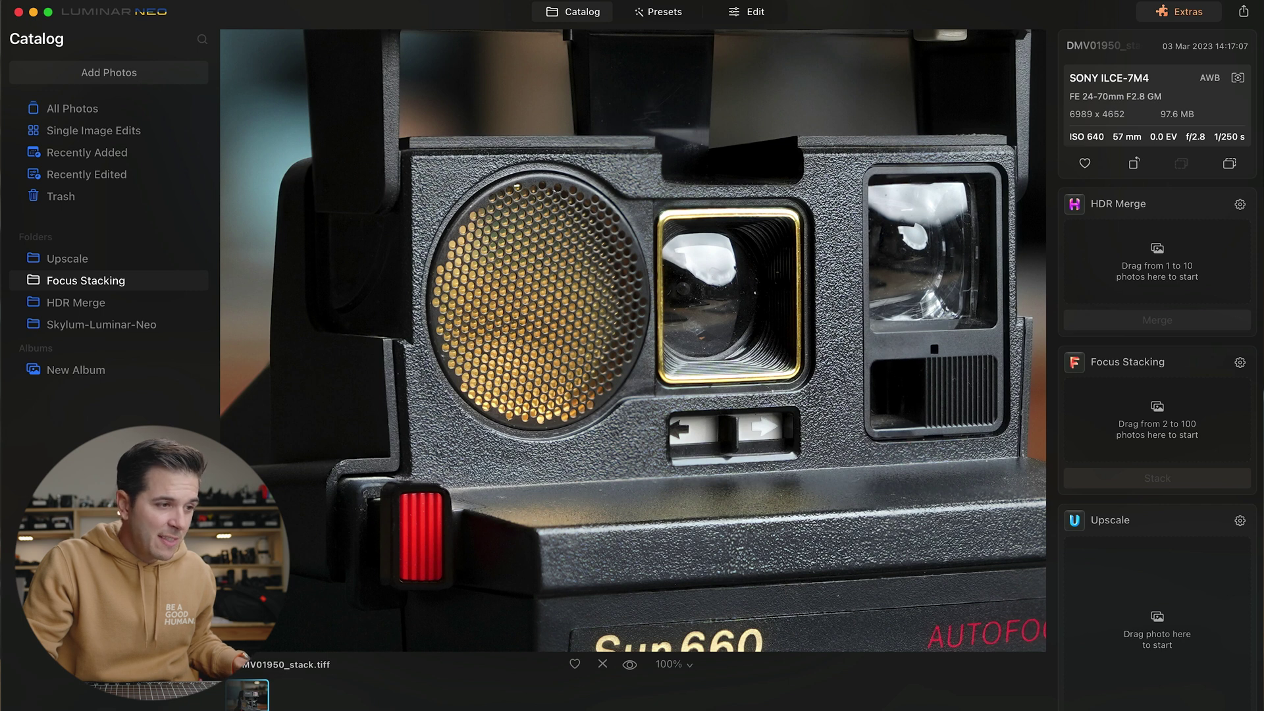
pyautogui.press('super+0')
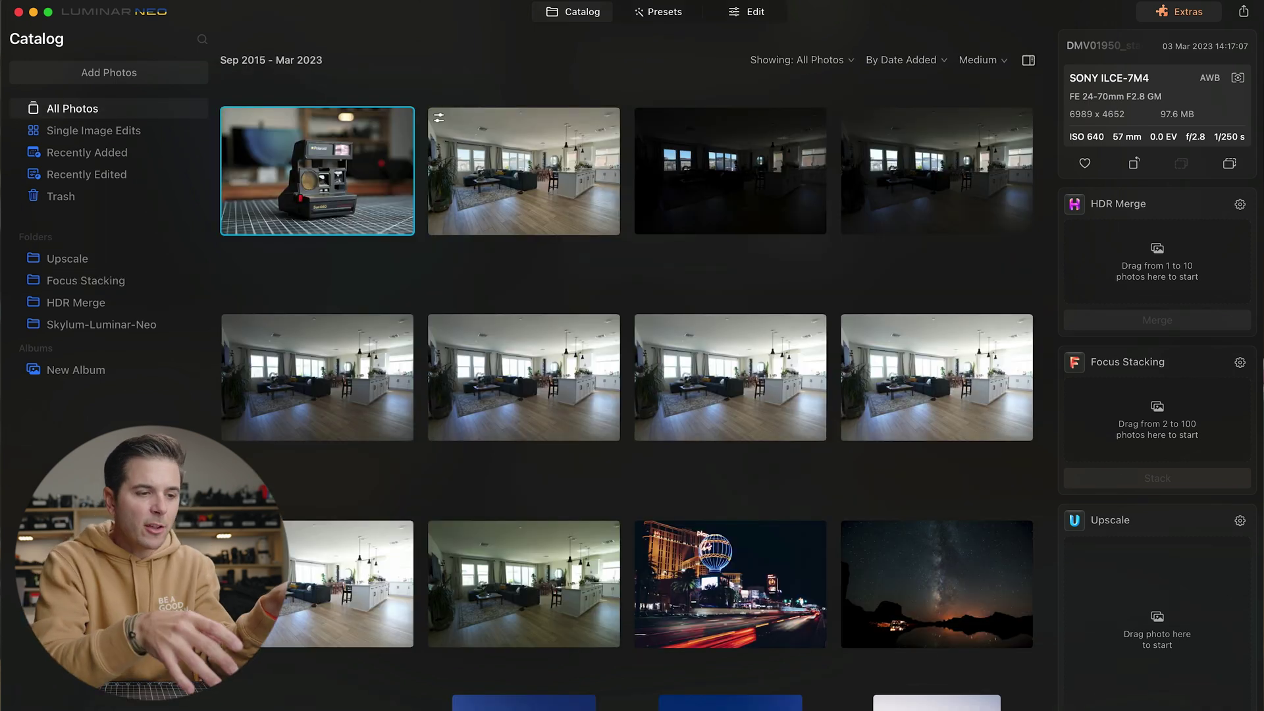
pyautogui.click(572, 12)
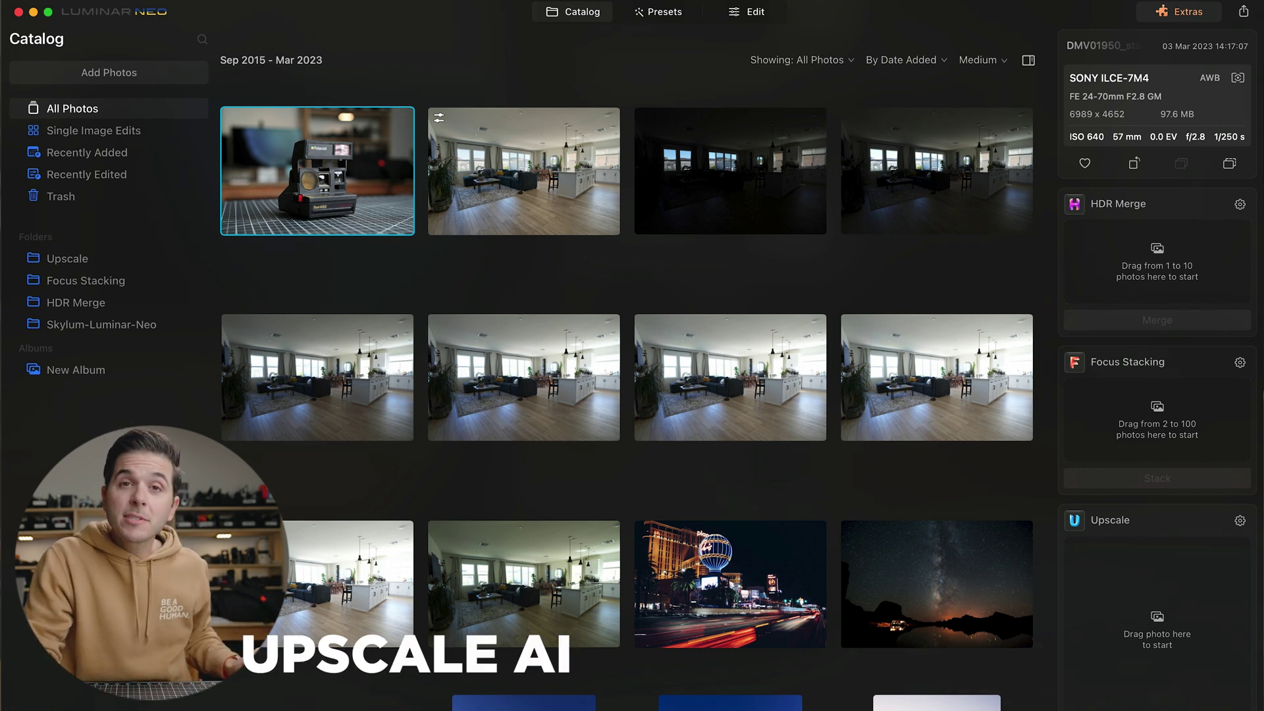
# Find the landscape photo of the couple with the dog by the mountain lake and open it
pyautogui.scroll(-20, 627, 392)
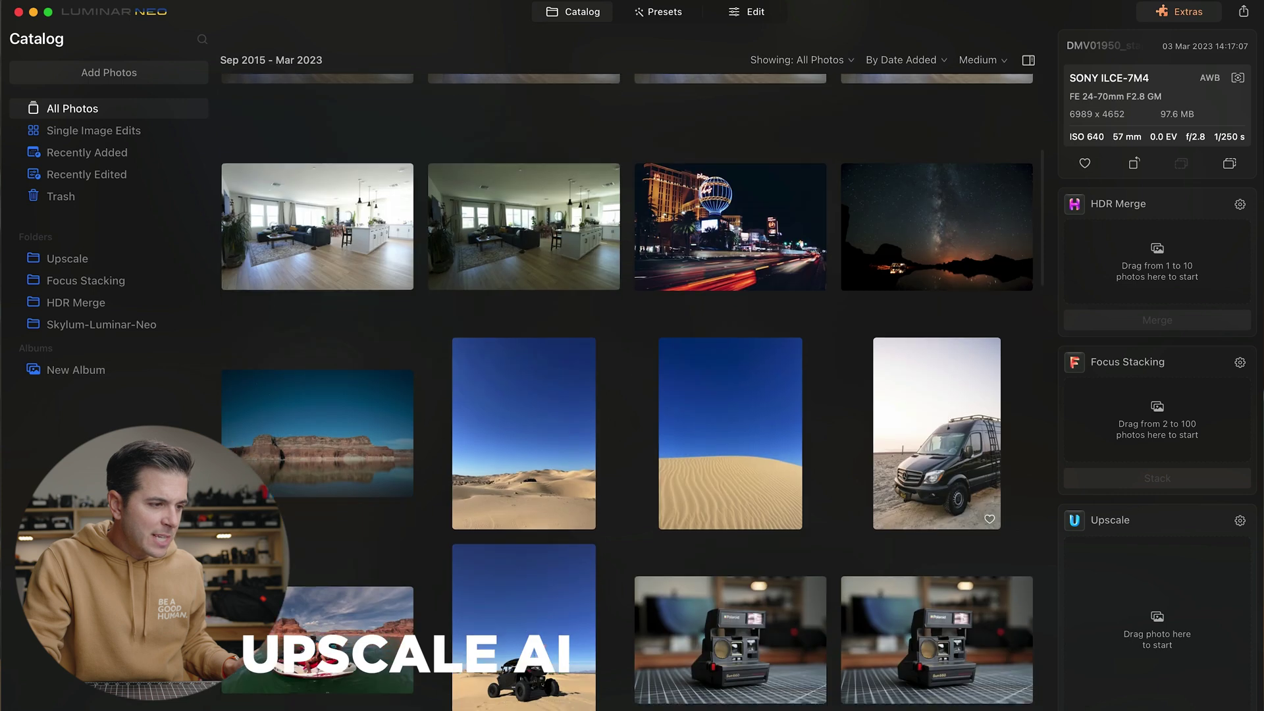
pyautogui.scroll(-15, 627, 392)
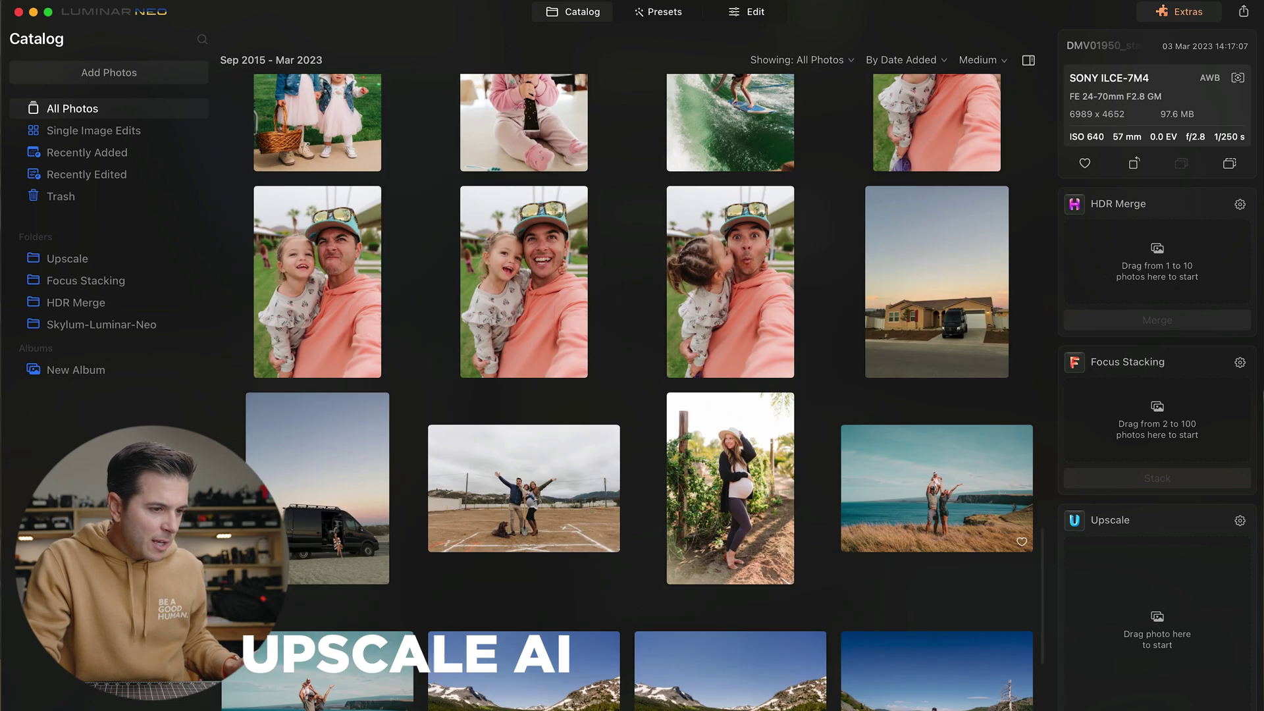
pyautogui.doubleClick(724, 407)
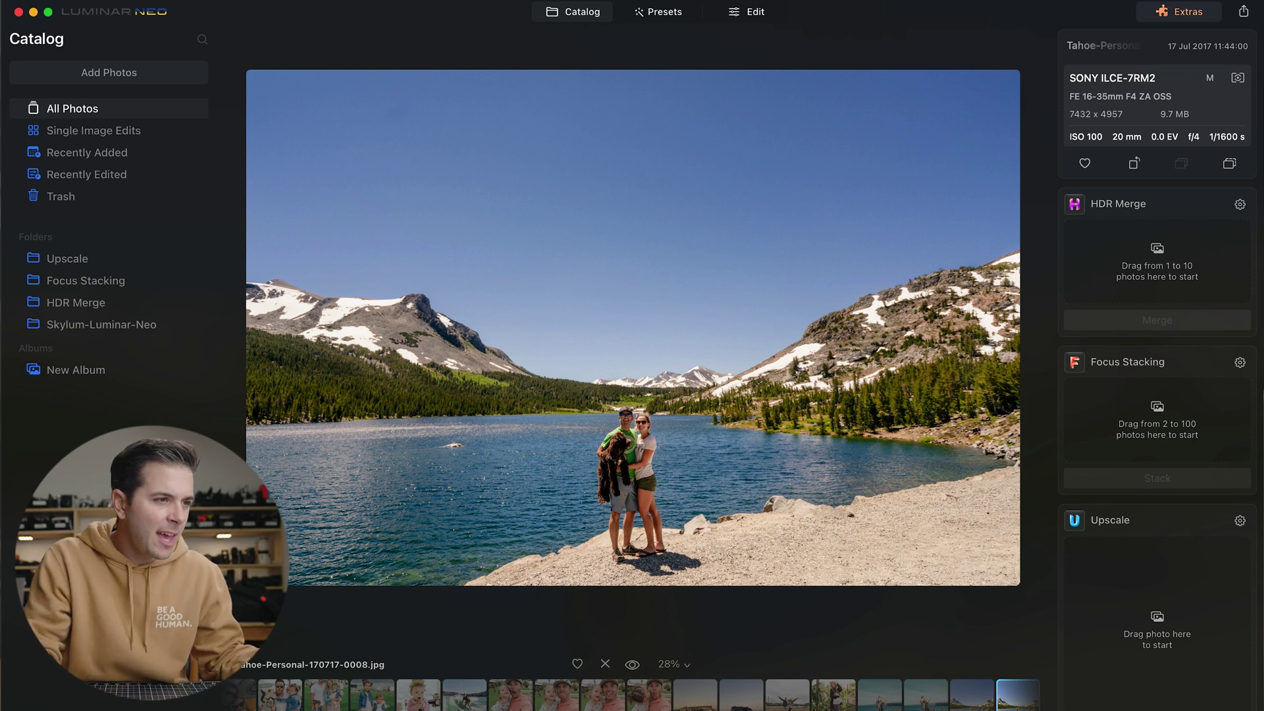
# Crop the lake photo to a tight vertical frame around the couple and dog with the Transposed ratio, and view it at 100%
pyautogui.click(748, 12)
pyautogui.press('c')
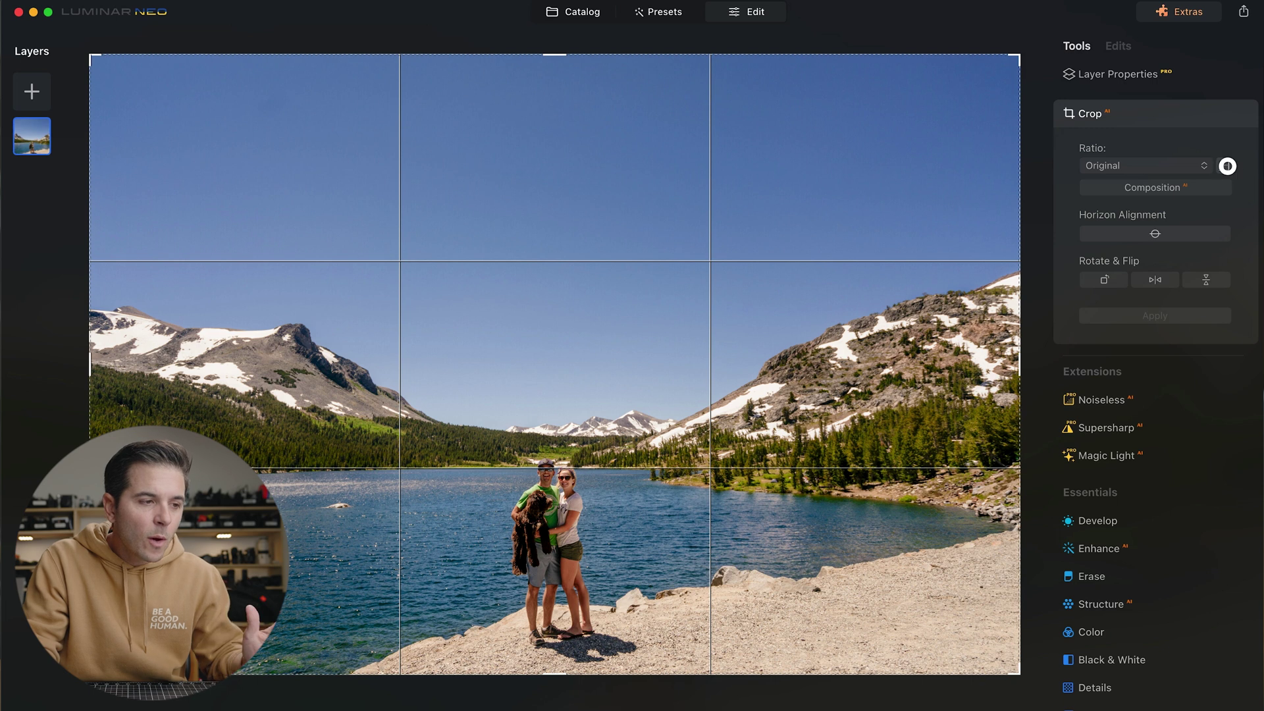
pyautogui.click(1227, 165)
pyautogui.moveTo(550, 54); pyautogui.dragTo(540, 429)
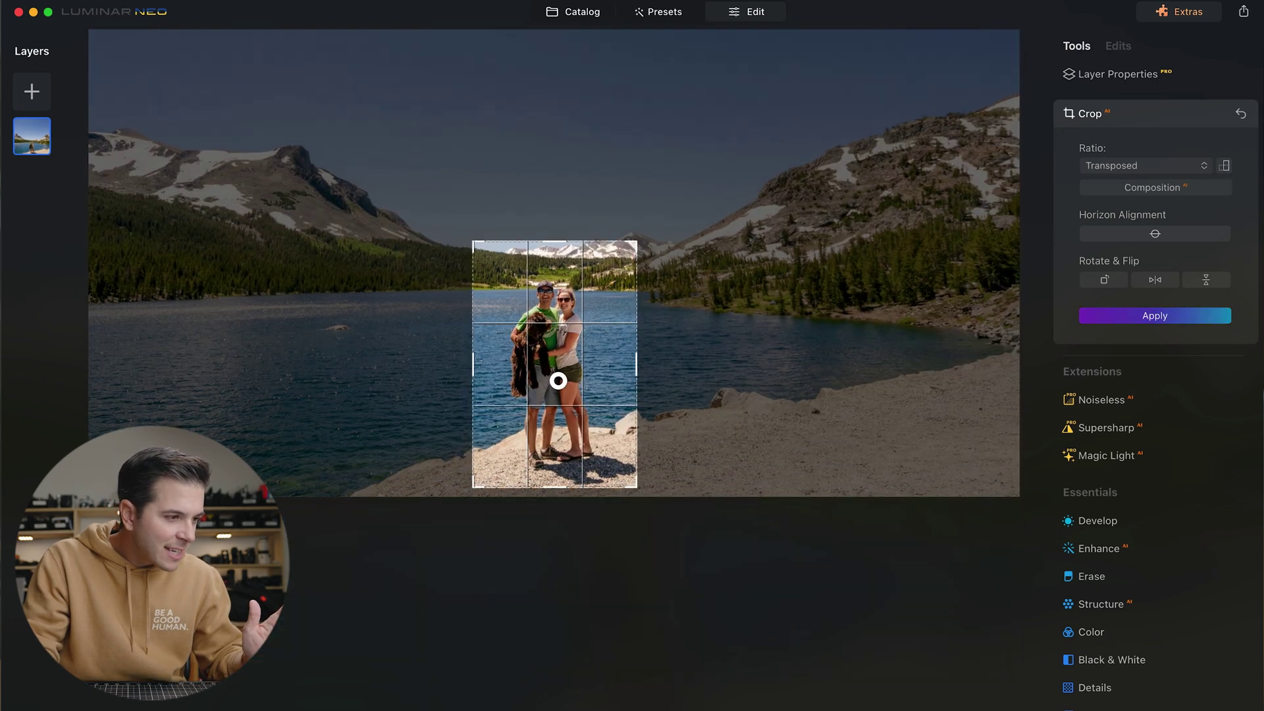
pyautogui.press('Return')
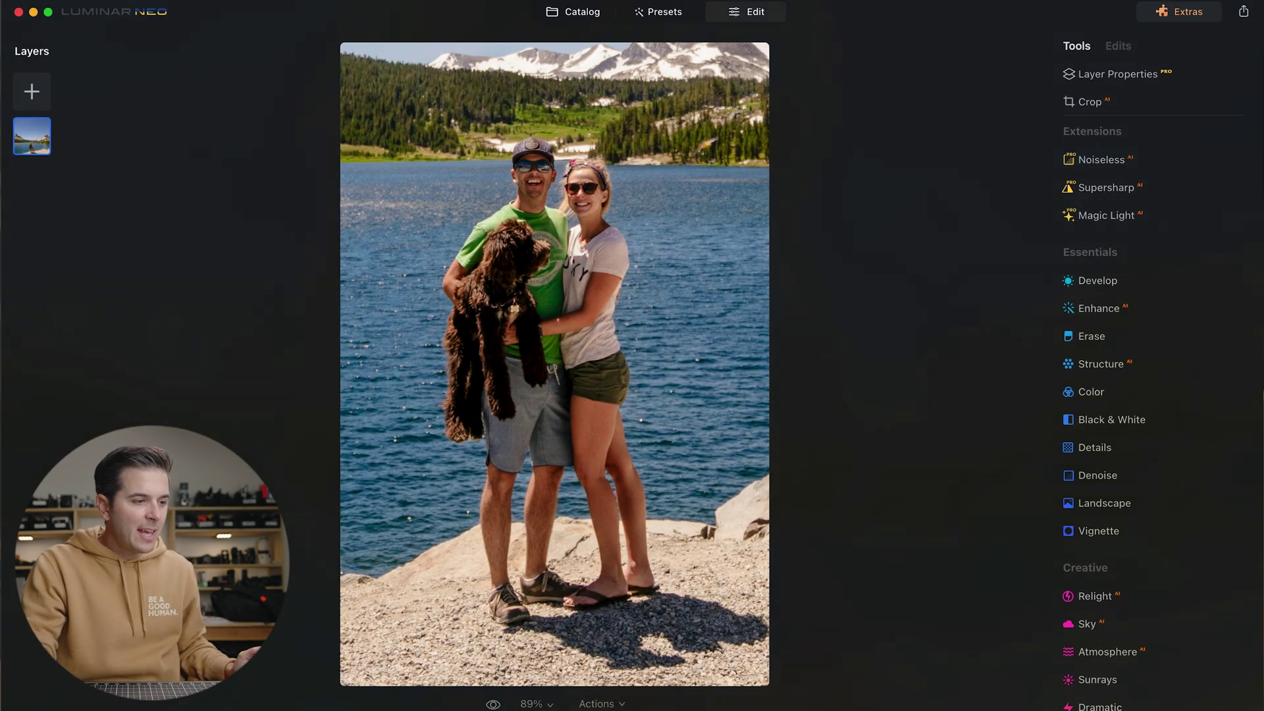
pyautogui.click(531, 702)
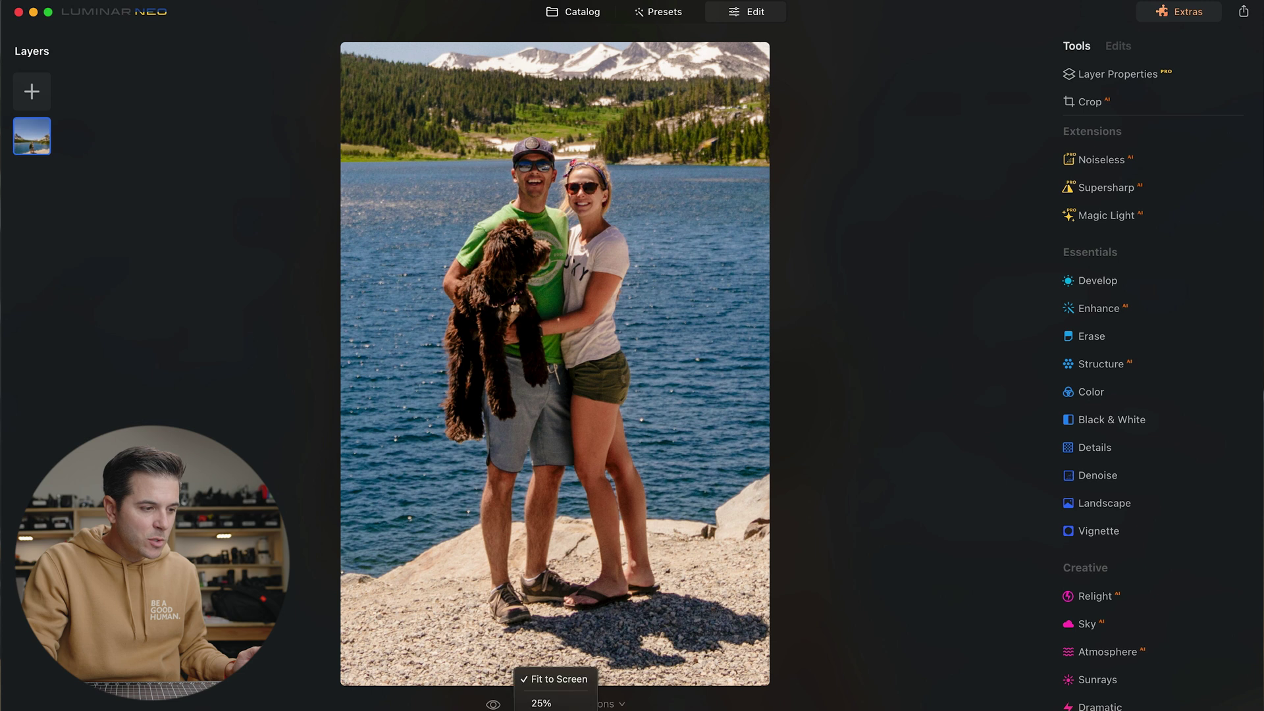
pyautogui.press('super+1')
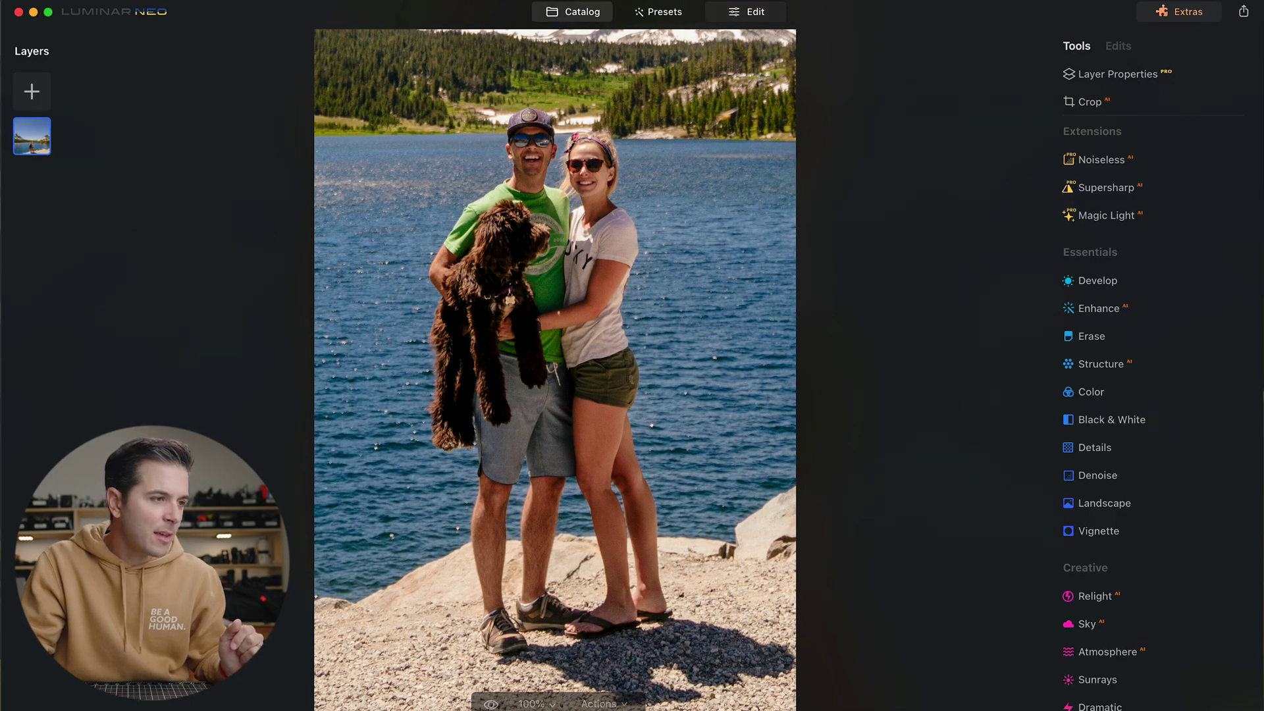
# Upscale the cropped photo of the couple at the lake by 4x from the catalog
pyautogui.click(583, 11)
pyautogui.moveTo(731, 391); pyautogui.dragTo(1158, 628)
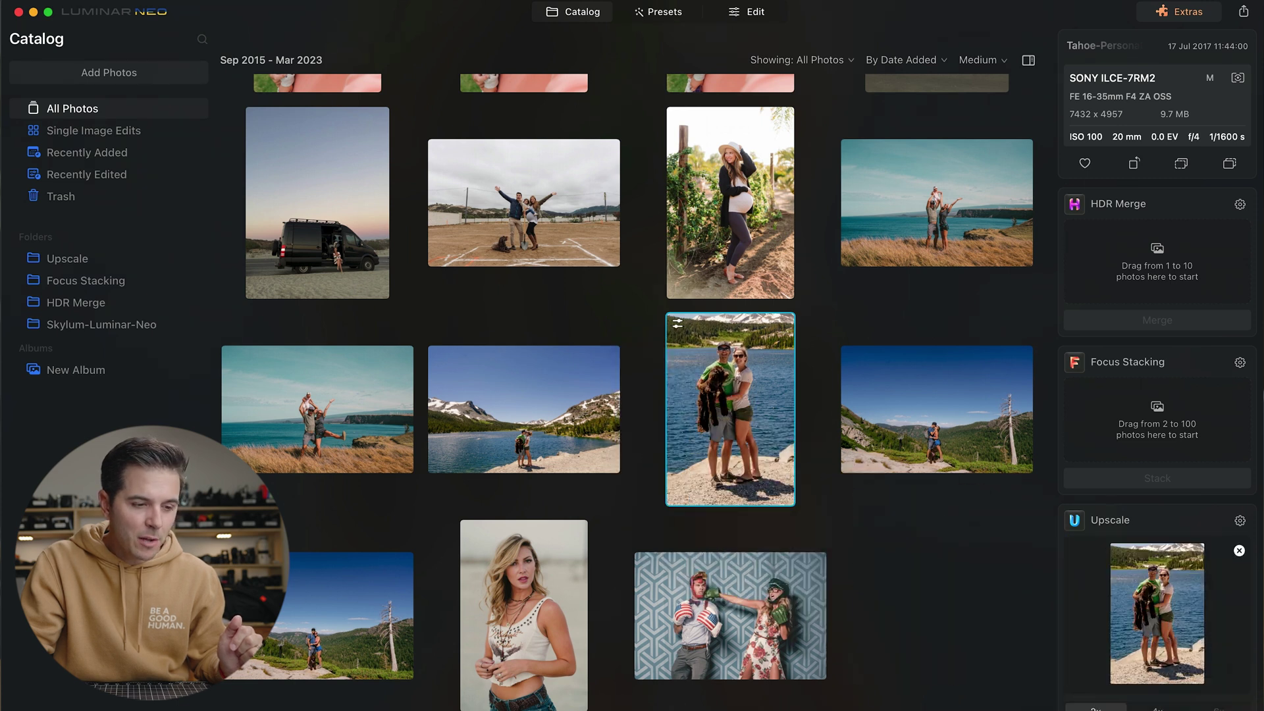
pyautogui.scroll(-2, 1159, 593)
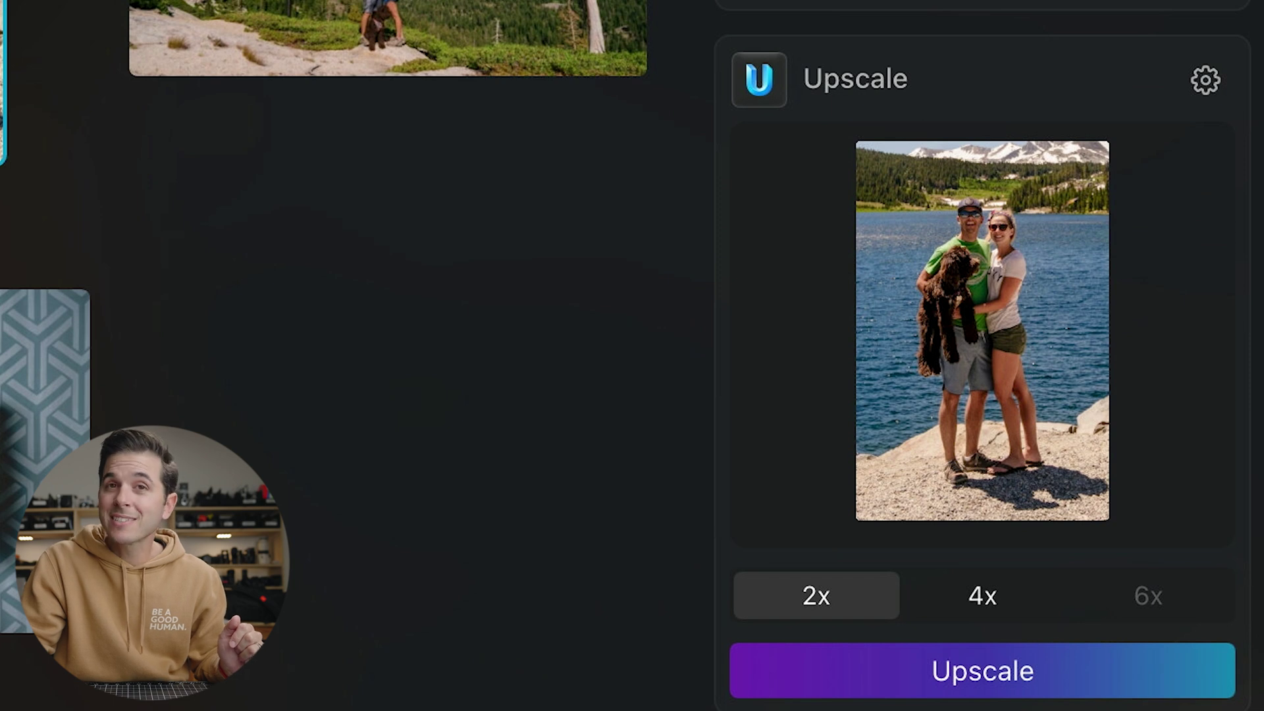
pyautogui.click(954, 595)
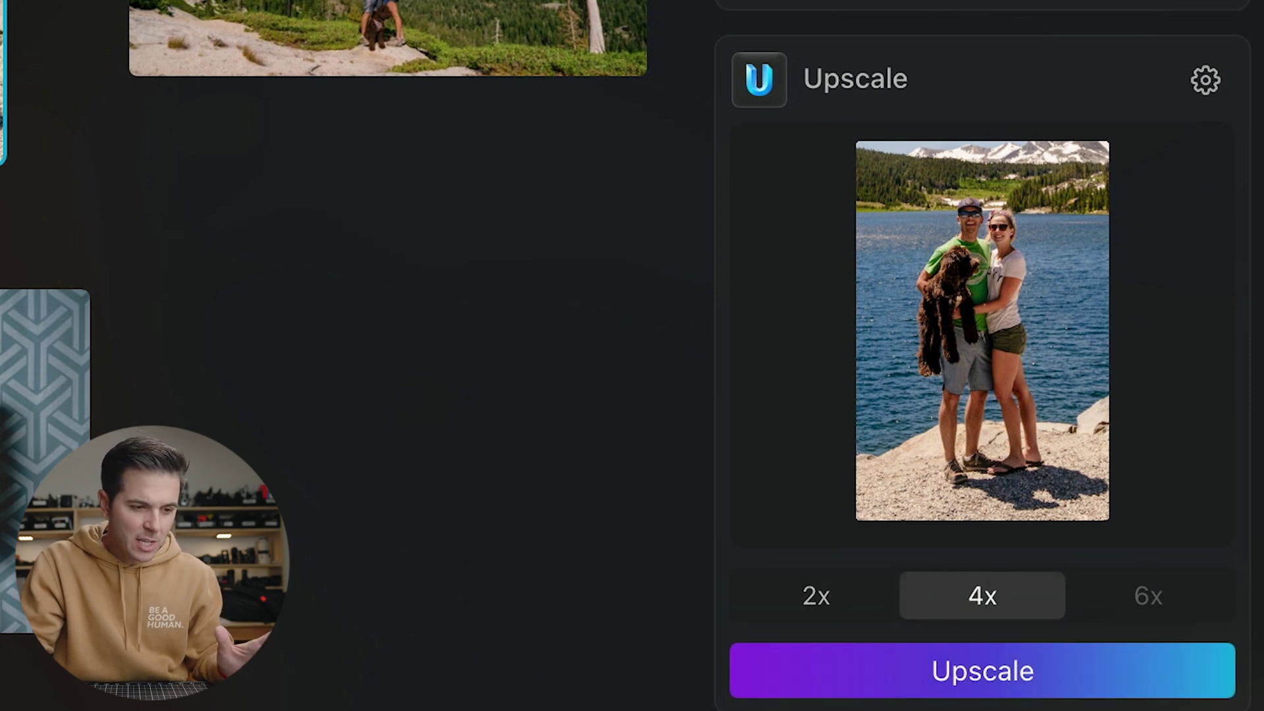
pyautogui.click(931, 671)
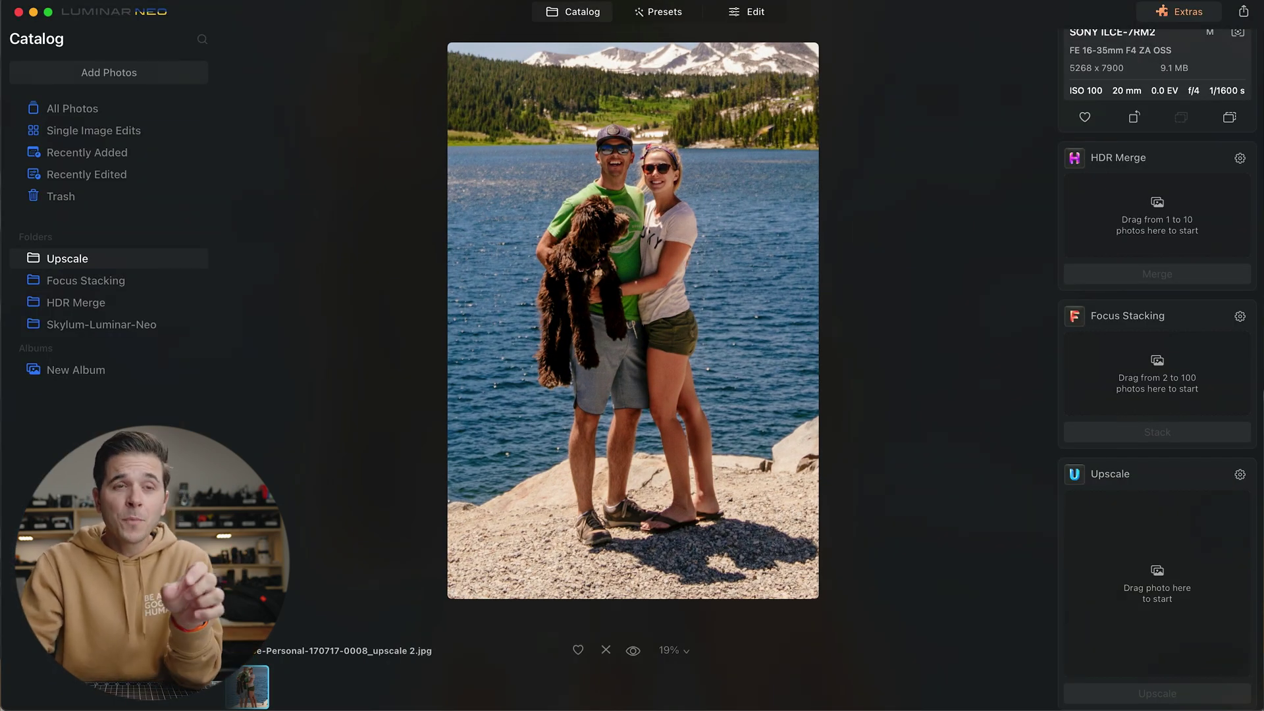
# Inspect the upscaled photo of the couple at 100%, from the dog and shirts down to the shoes
pyautogui.click(669, 649)
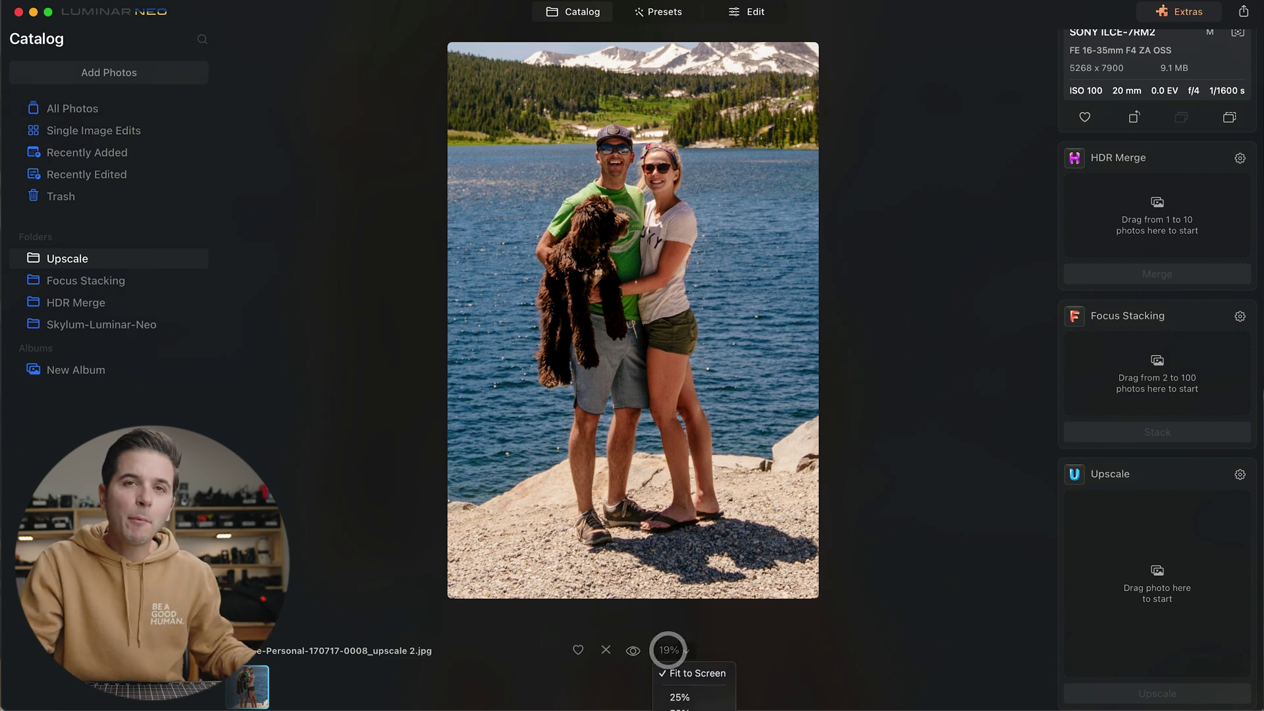
pyautogui.click(685, 708)
pyautogui.scroll(10, 724, 510)
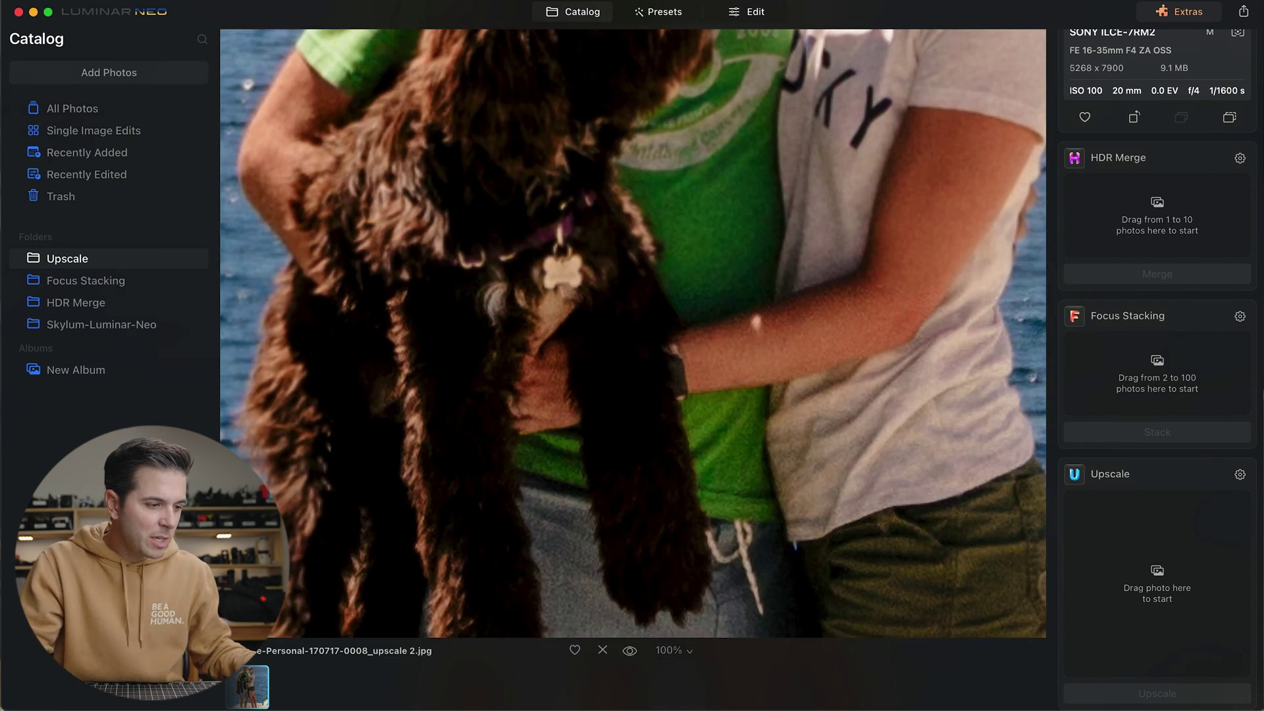
pyautogui.scroll(-10, 724, 511)
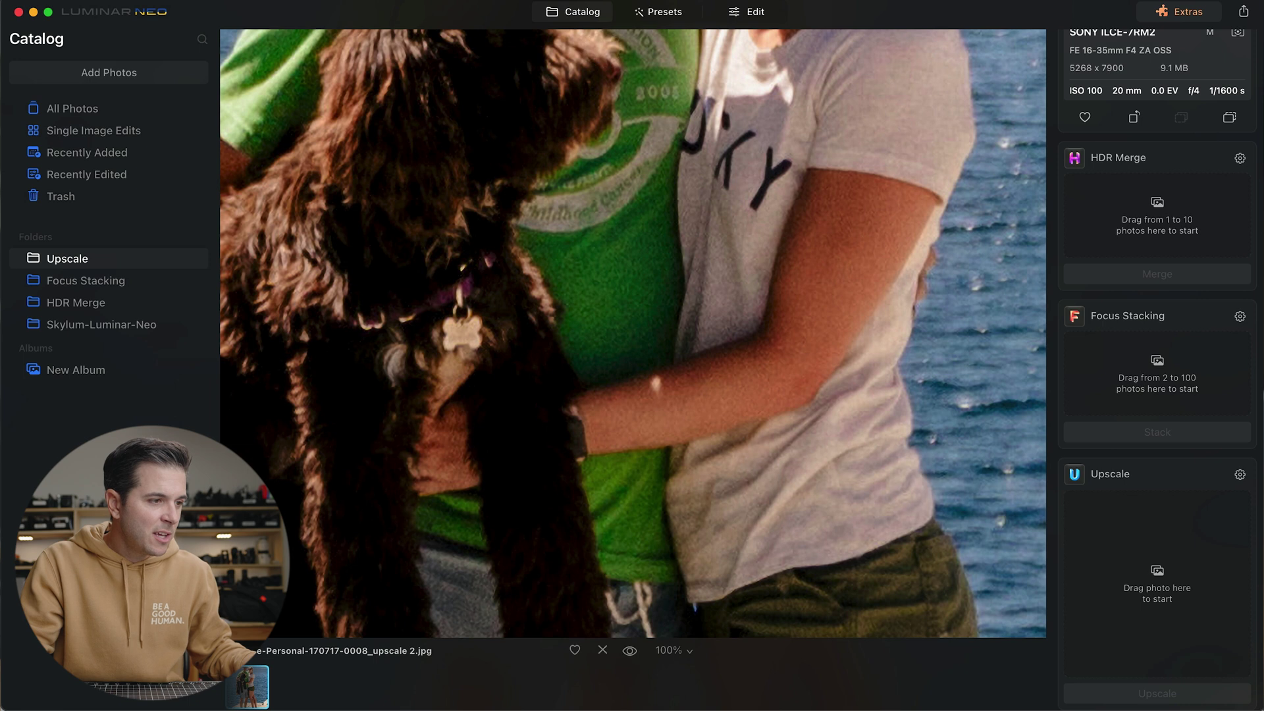
pyautogui.scroll(-10, 724, 270)
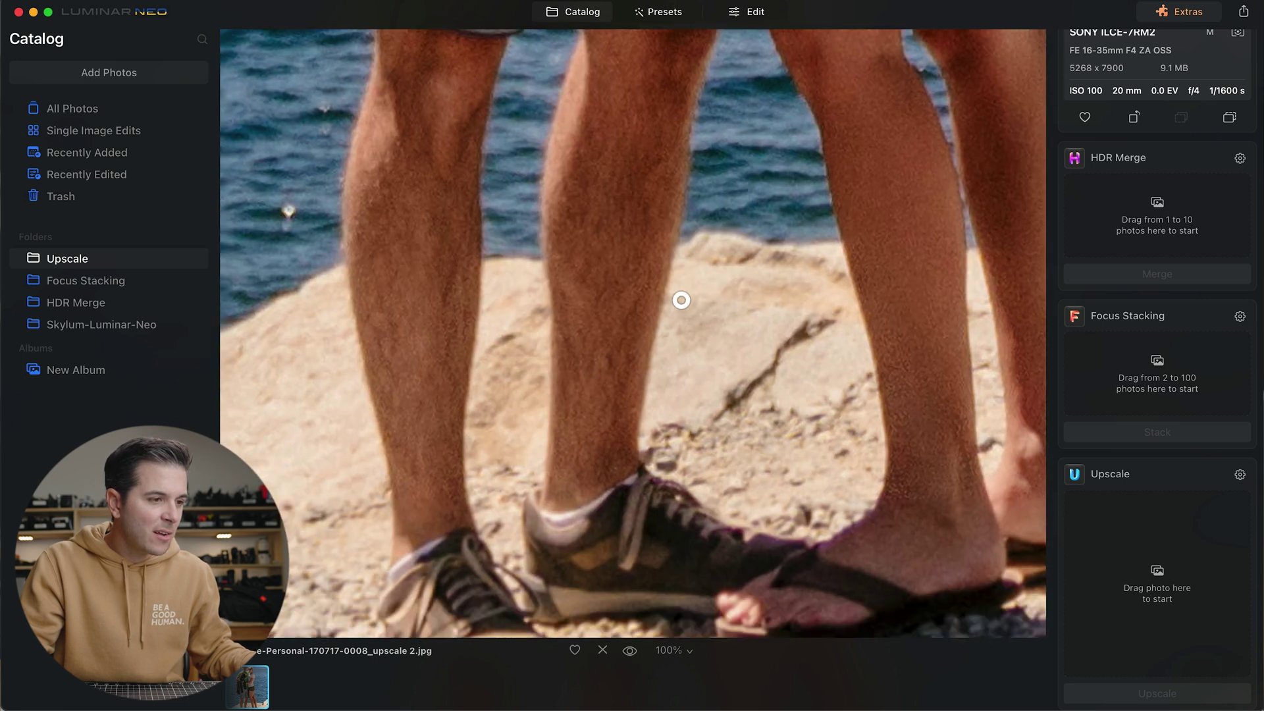
# Find the night photo of the red rock mesa reflected in the lake among all photos, open it and inspect it at 100%
pyautogui.scroll(-5, 680, 283)
pyautogui.click(720, 277)
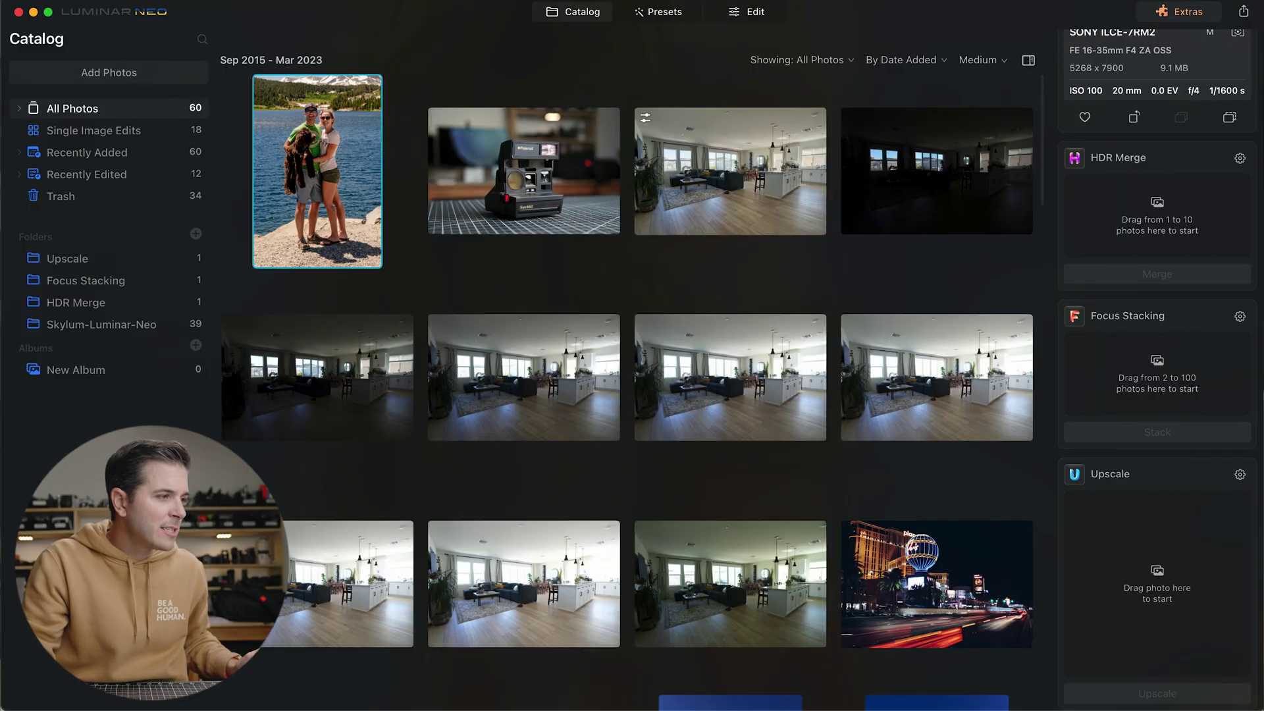
pyautogui.scroll(-5, 731, 296)
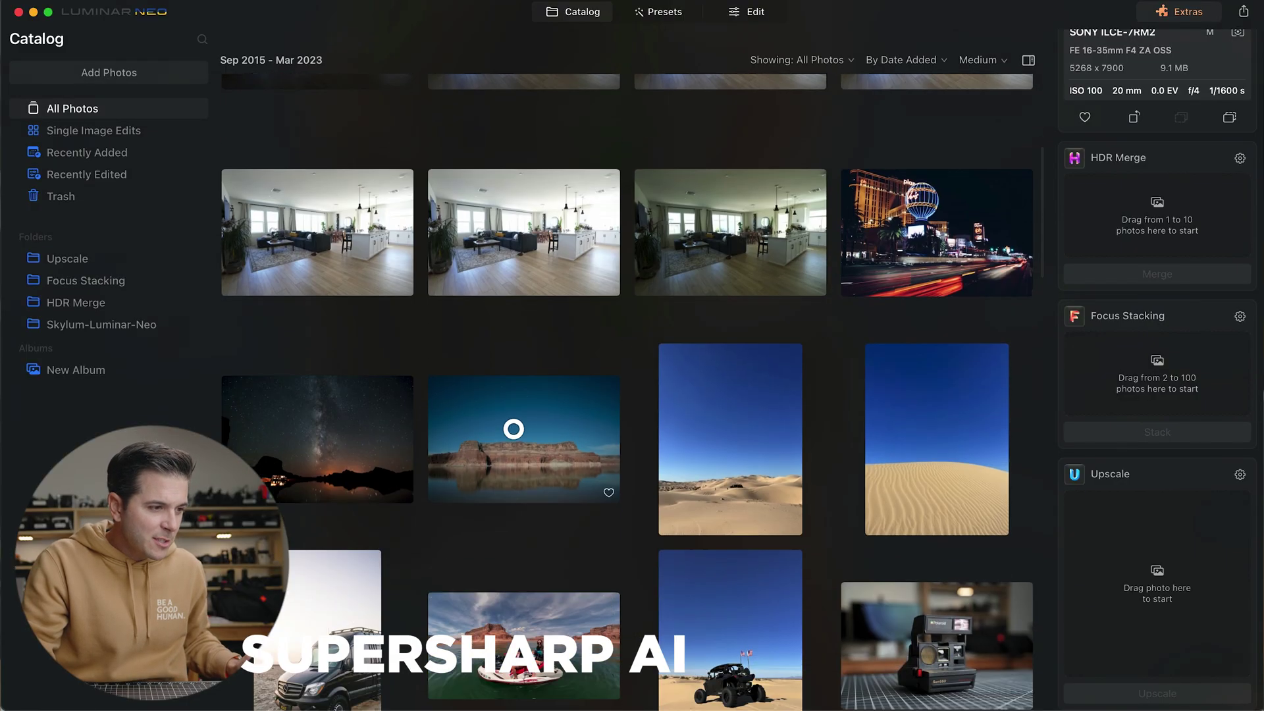
pyautogui.doubleClick(513, 429)
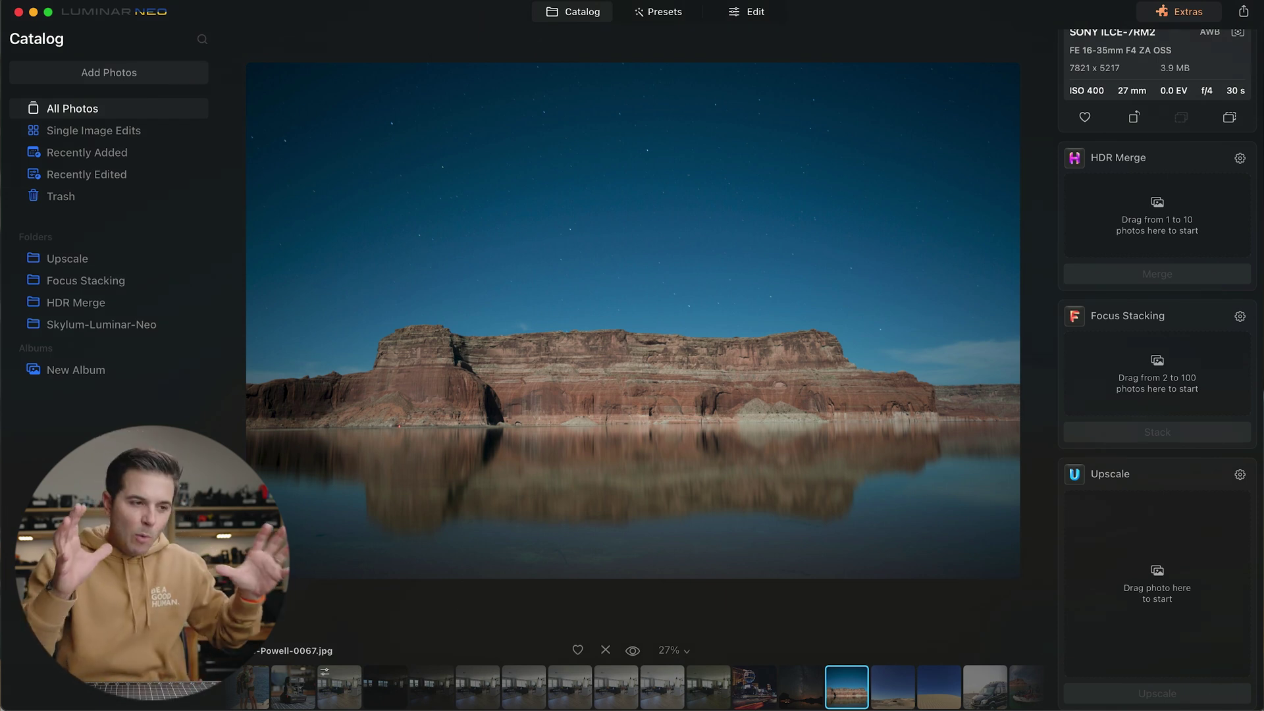
pyautogui.click(649, 411)
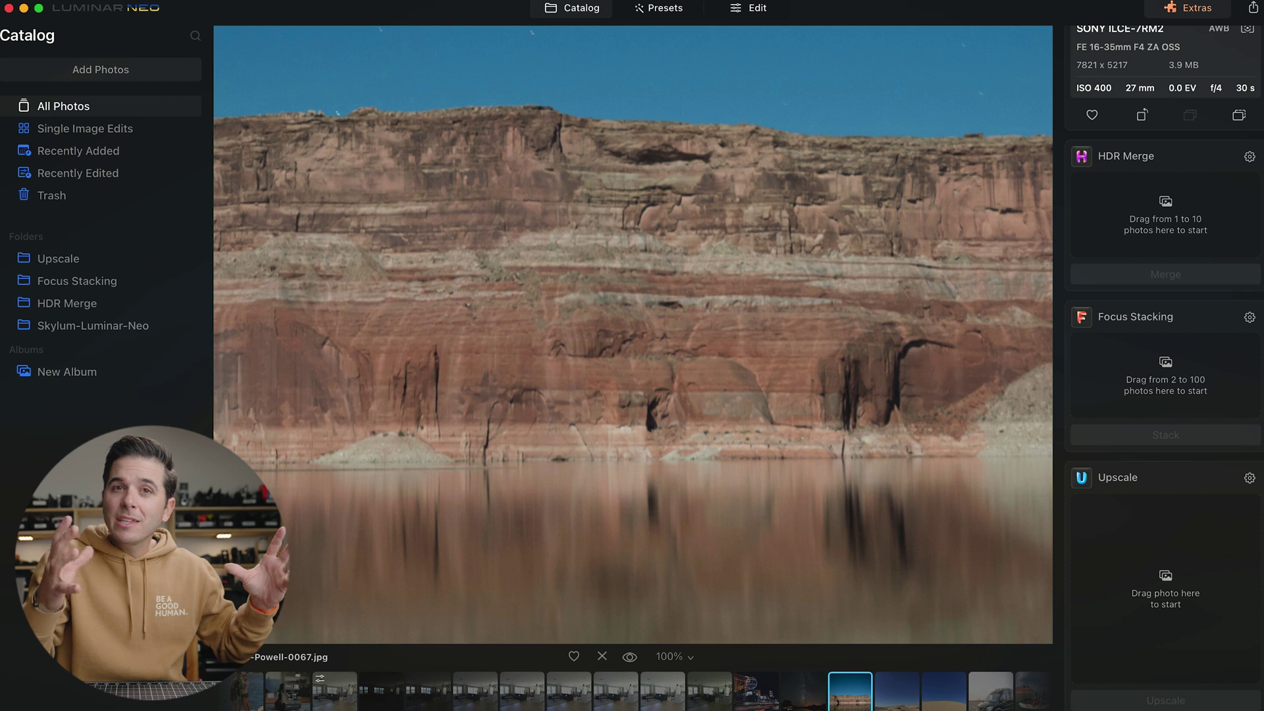
pyautogui.click(663, 217)
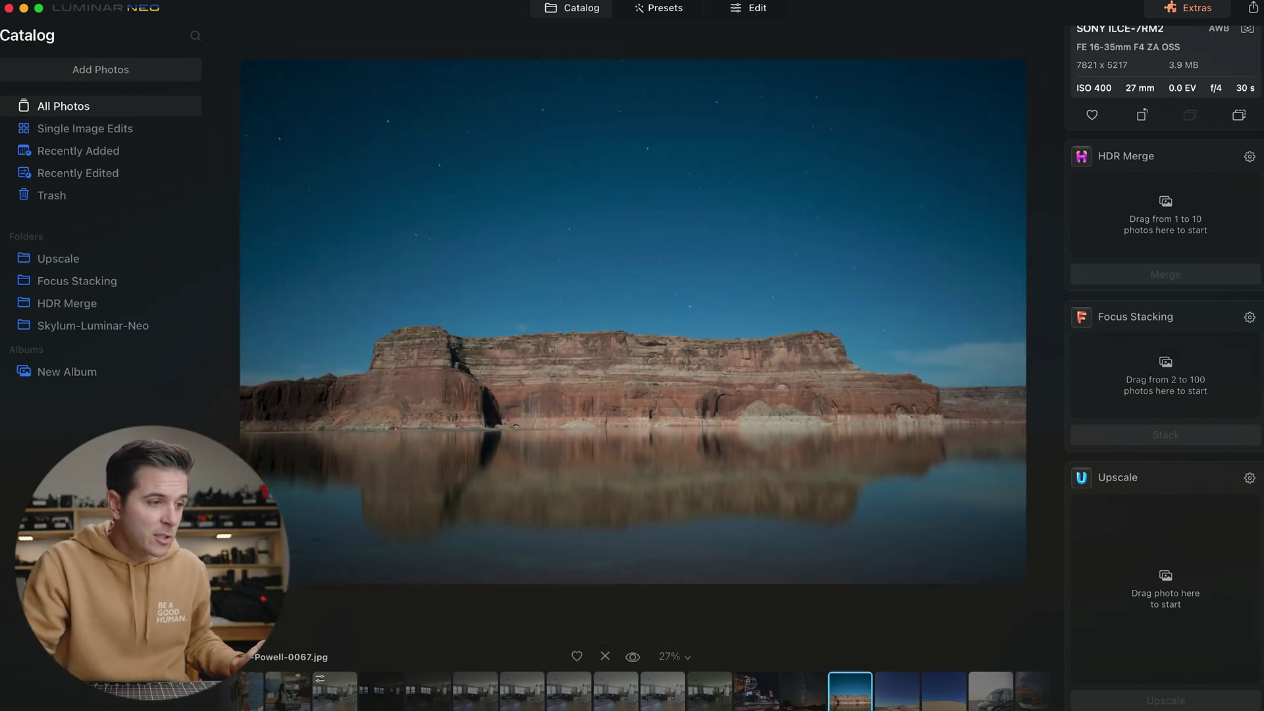
# Open the mesa photo for editing and apply Supersharp with the Universal type at Middle strength
pyautogui.click(737, 8)
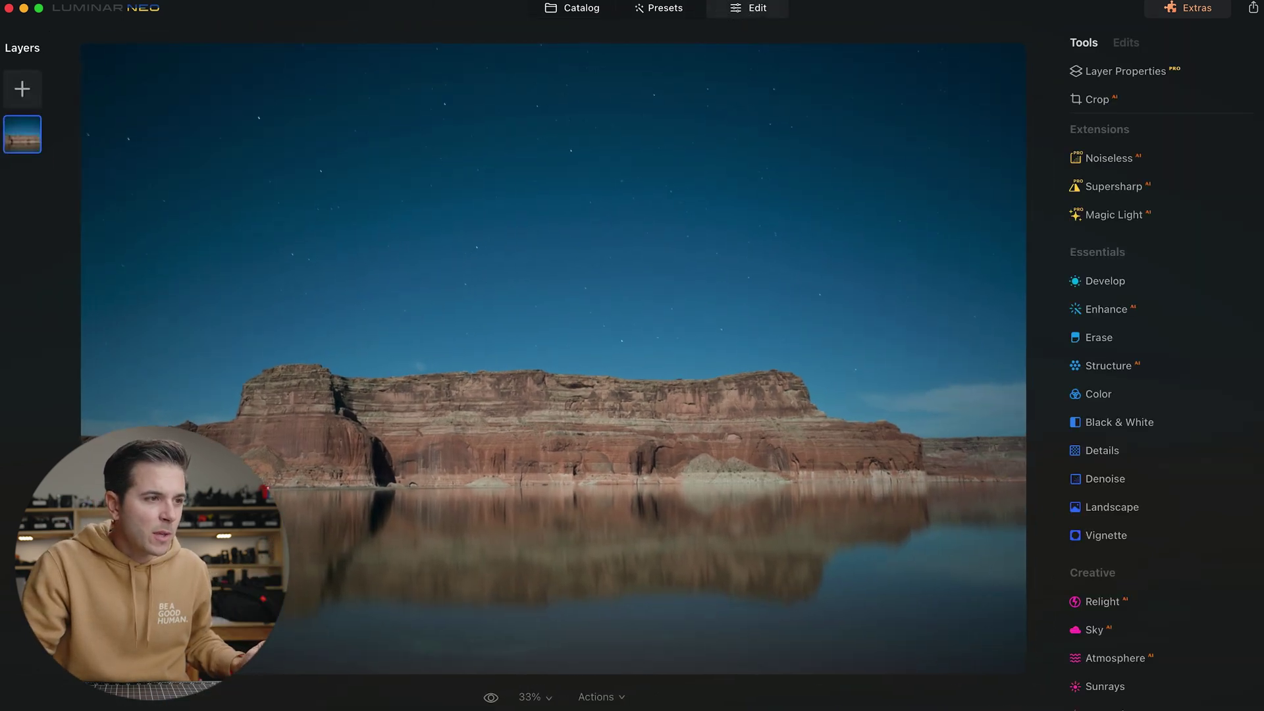
pyautogui.click(1117, 187)
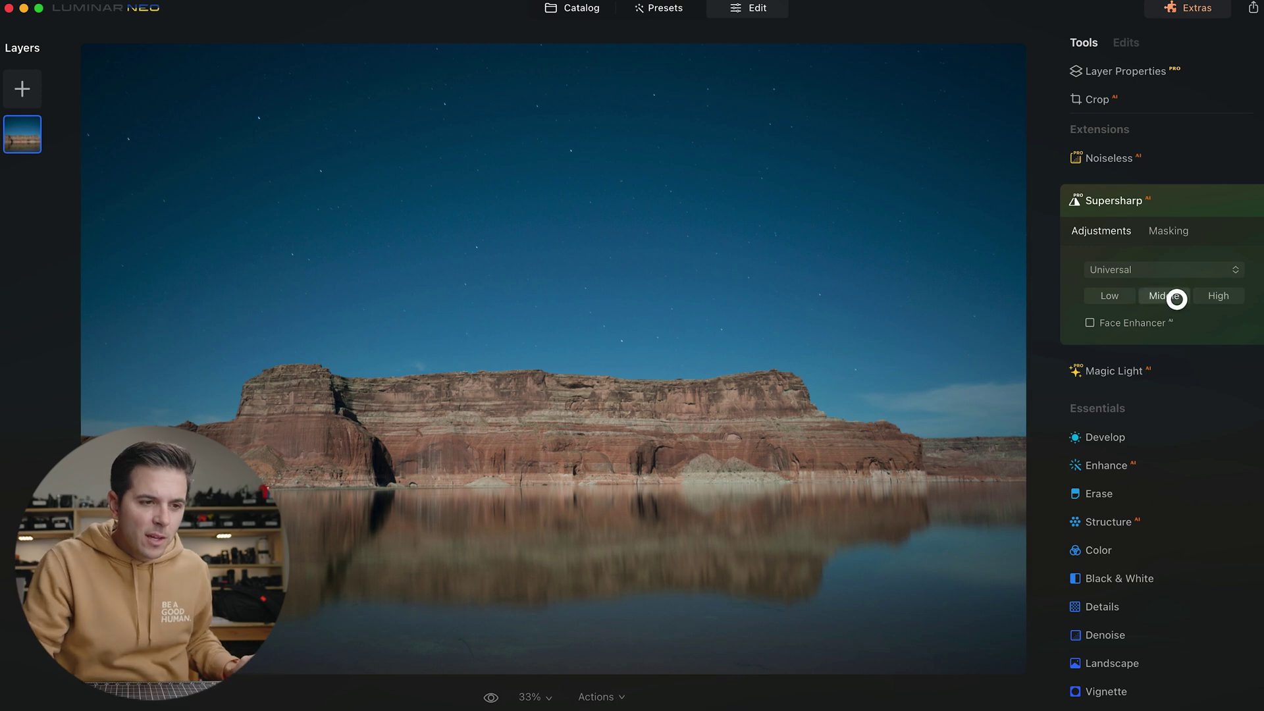
pyautogui.click(1176, 299)
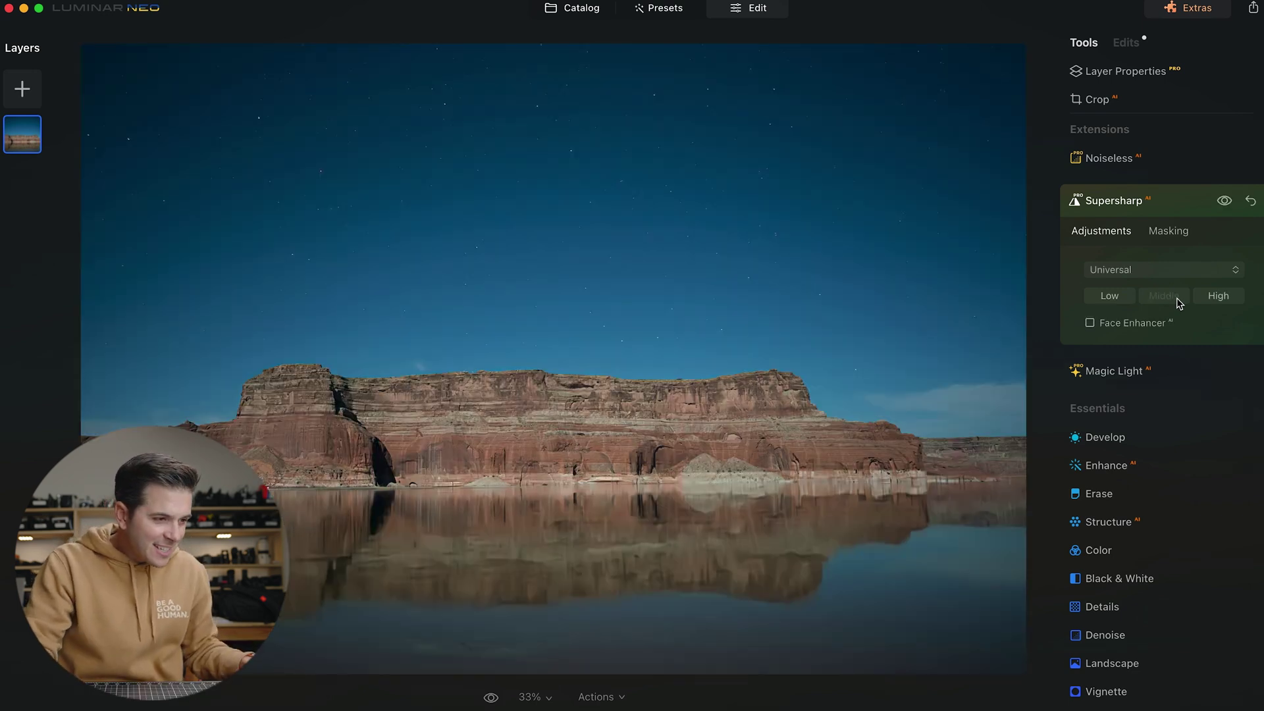
# Compare the mesa photo with and without Supersharp, examining the stars, cliff face and water at 100% and the full image
pyautogui.doubleClick(626, 417)
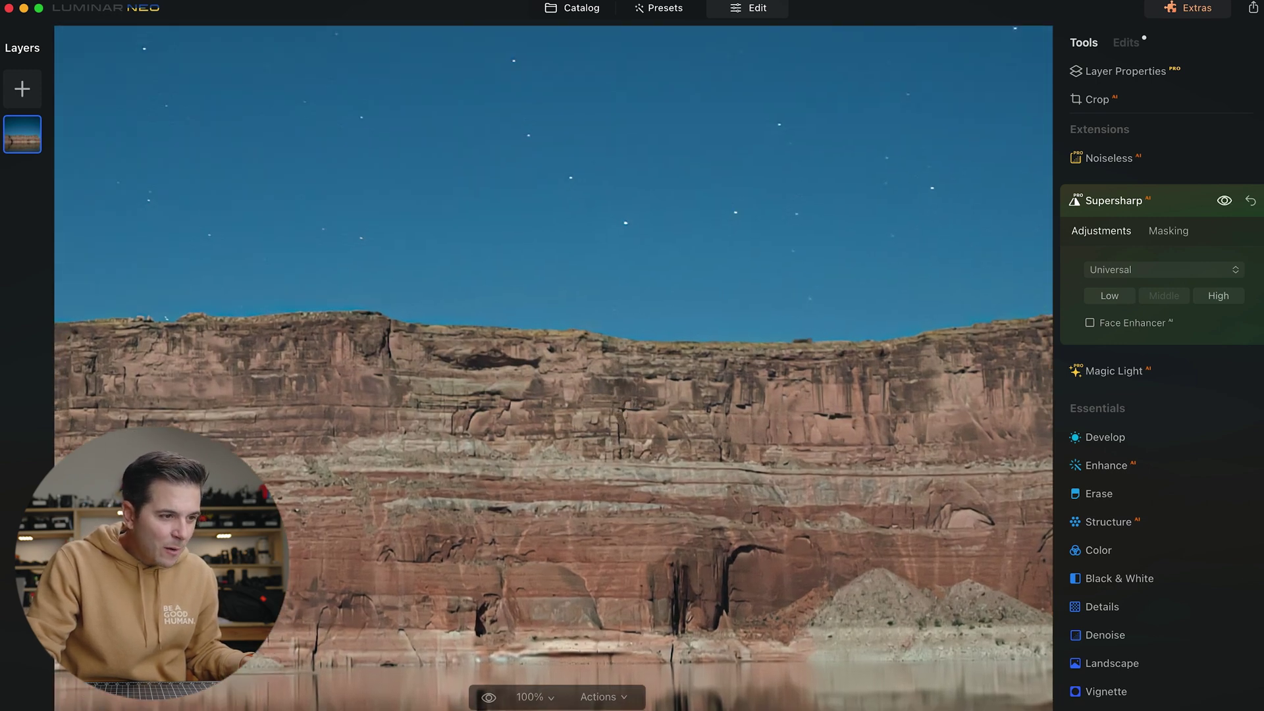
pyautogui.click(1223, 200)
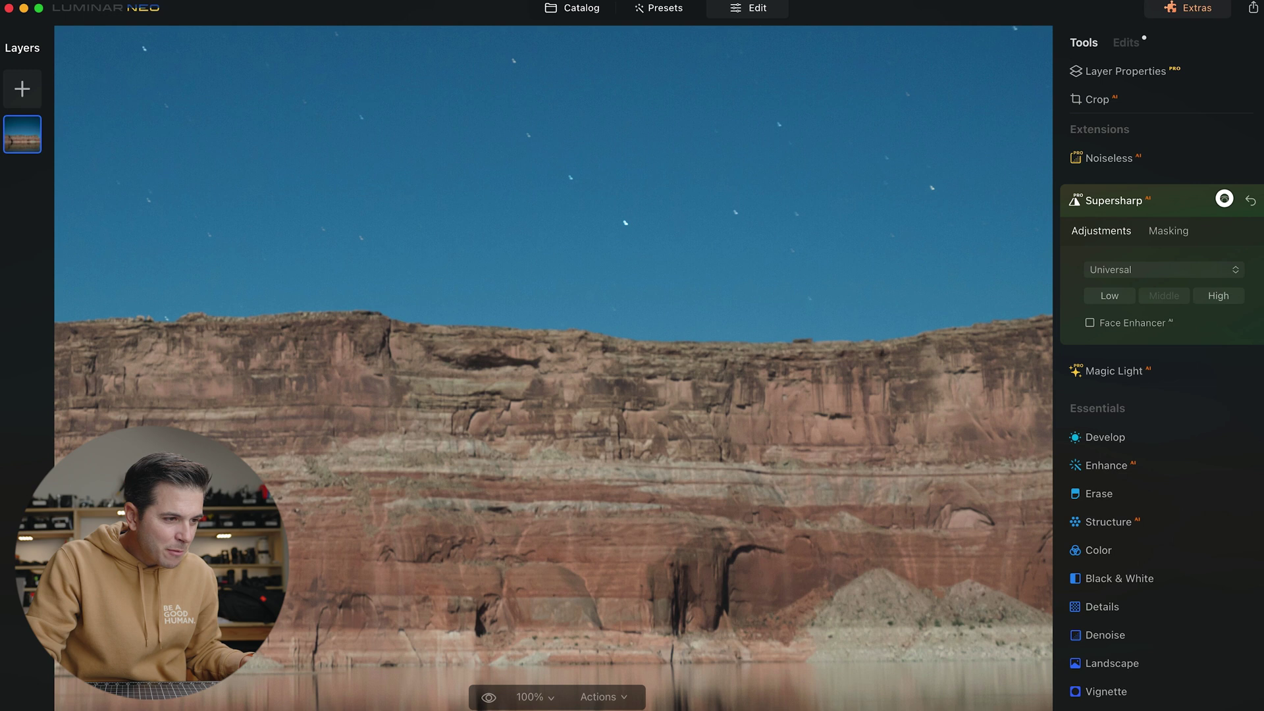
pyautogui.click(1224, 199)
pyautogui.click(1224, 199)
pyautogui.click(1224, 199)
pyautogui.click(1224, 199)
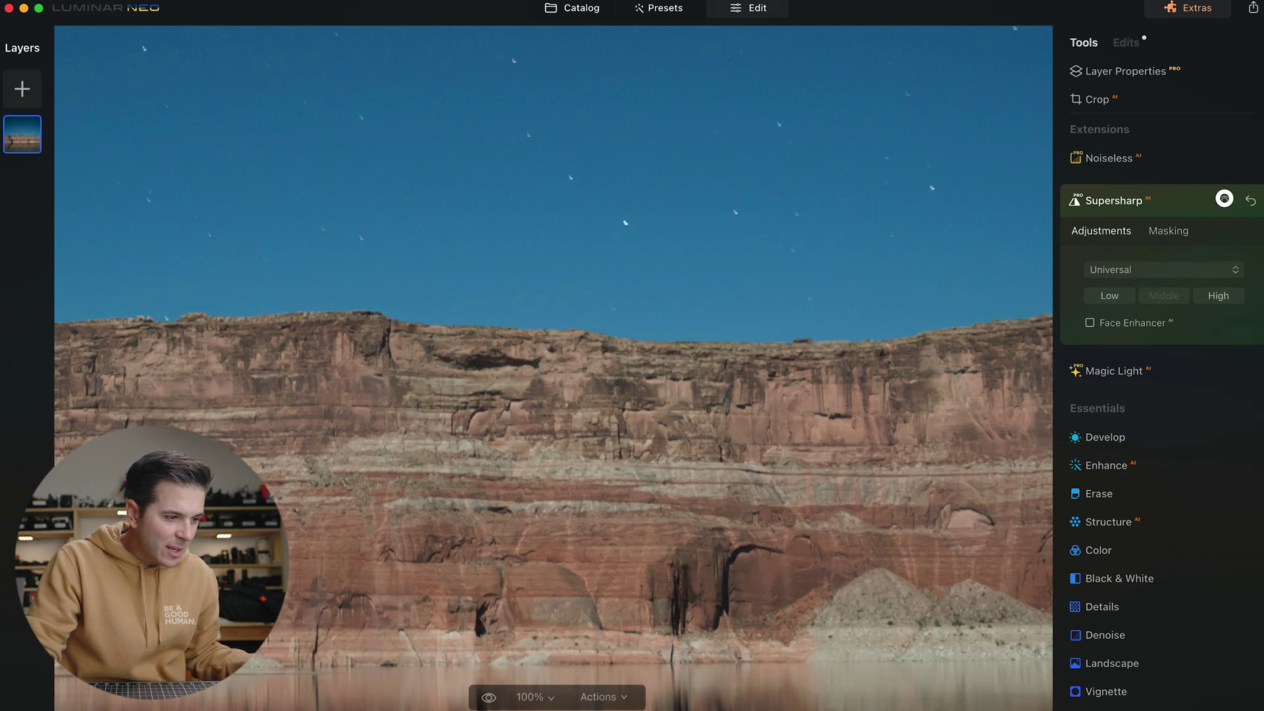
pyautogui.click(1224, 199)
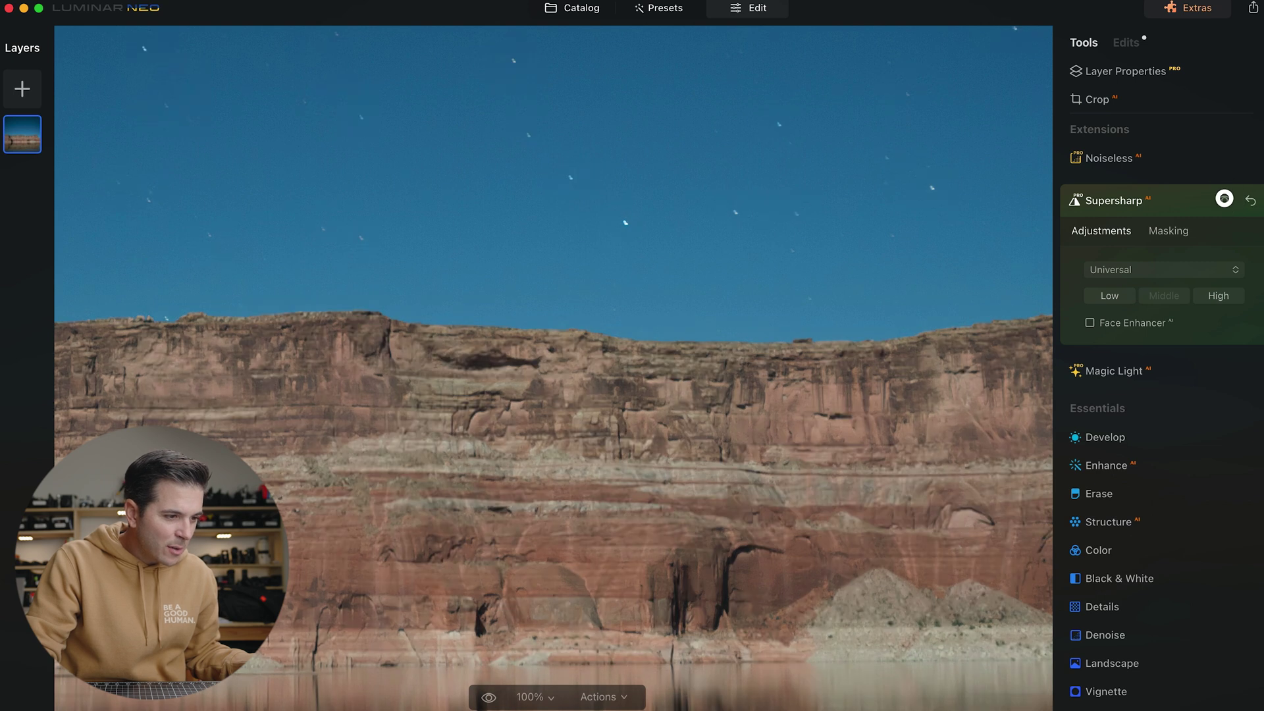
pyautogui.click(1224, 199)
pyautogui.moveTo(757, 484); pyautogui.dragTo(797, 85)
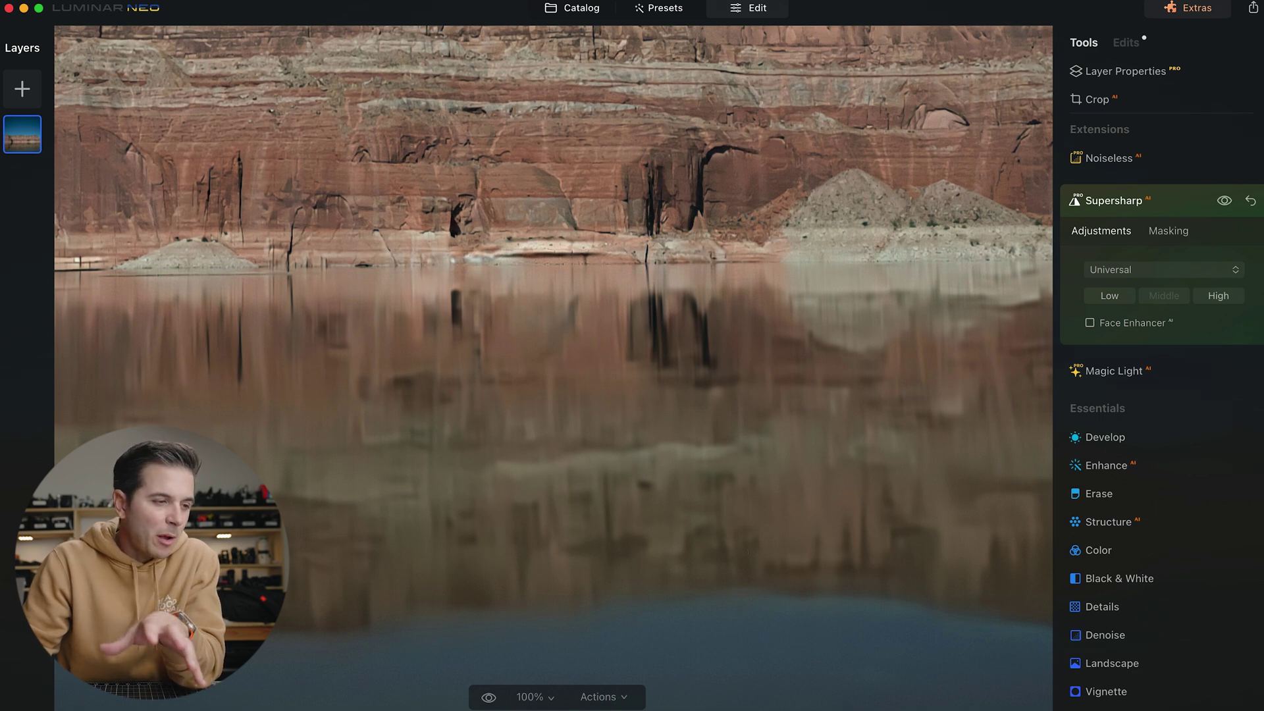
pyautogui.press('super+0')
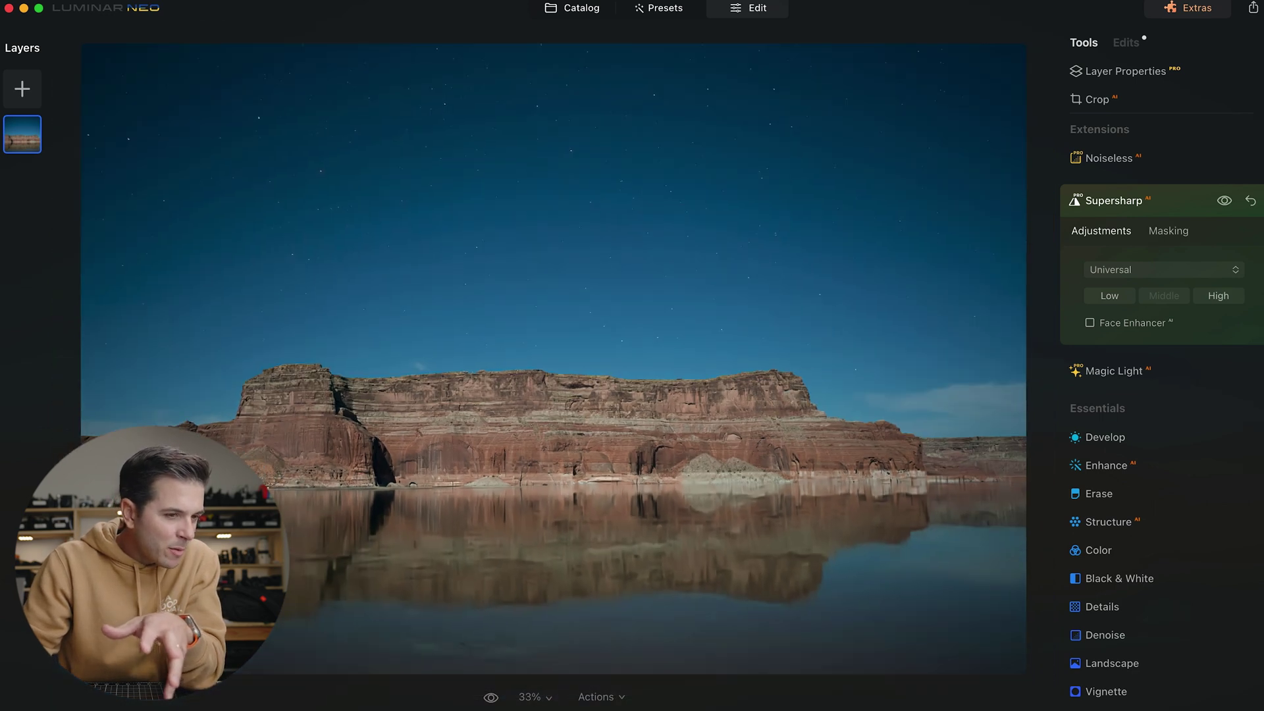
pyautogui.click(1221, 199)
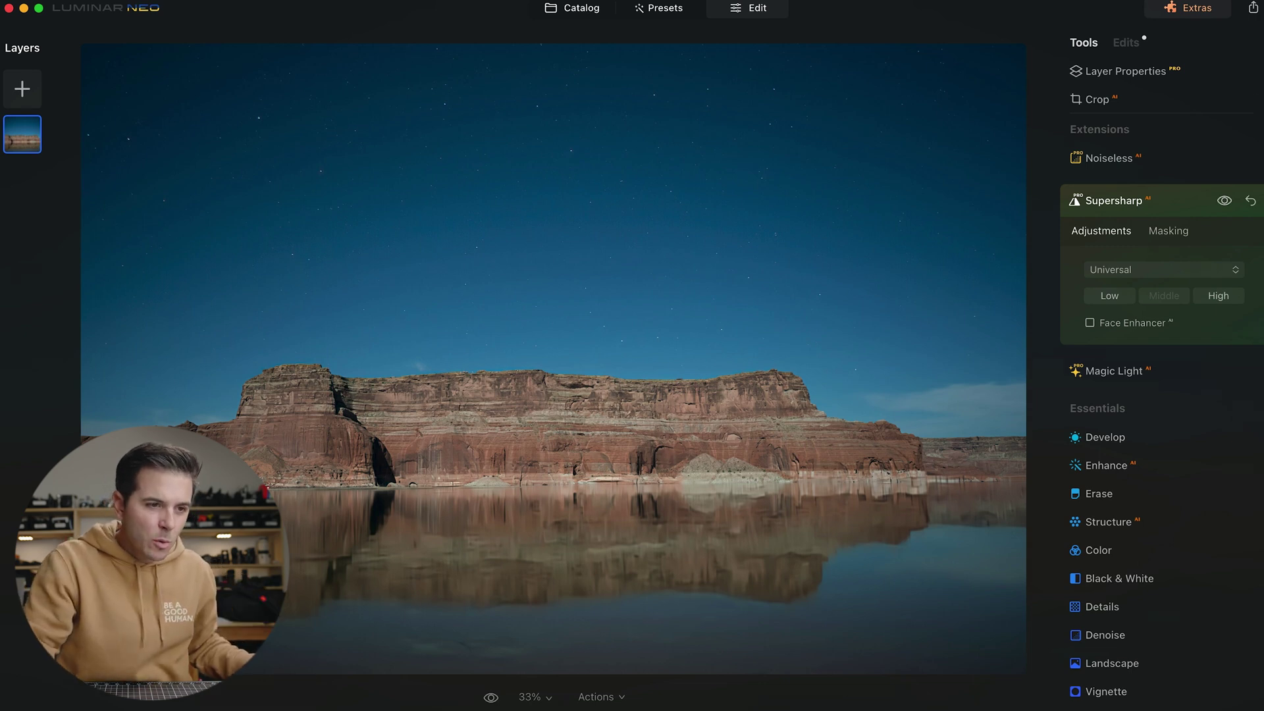
# Mask Supersharp with a short linear gradient across the shoreline below the cliffs, and inspect the cliffs and water at 100%
pyautogui.click(1168, 231)
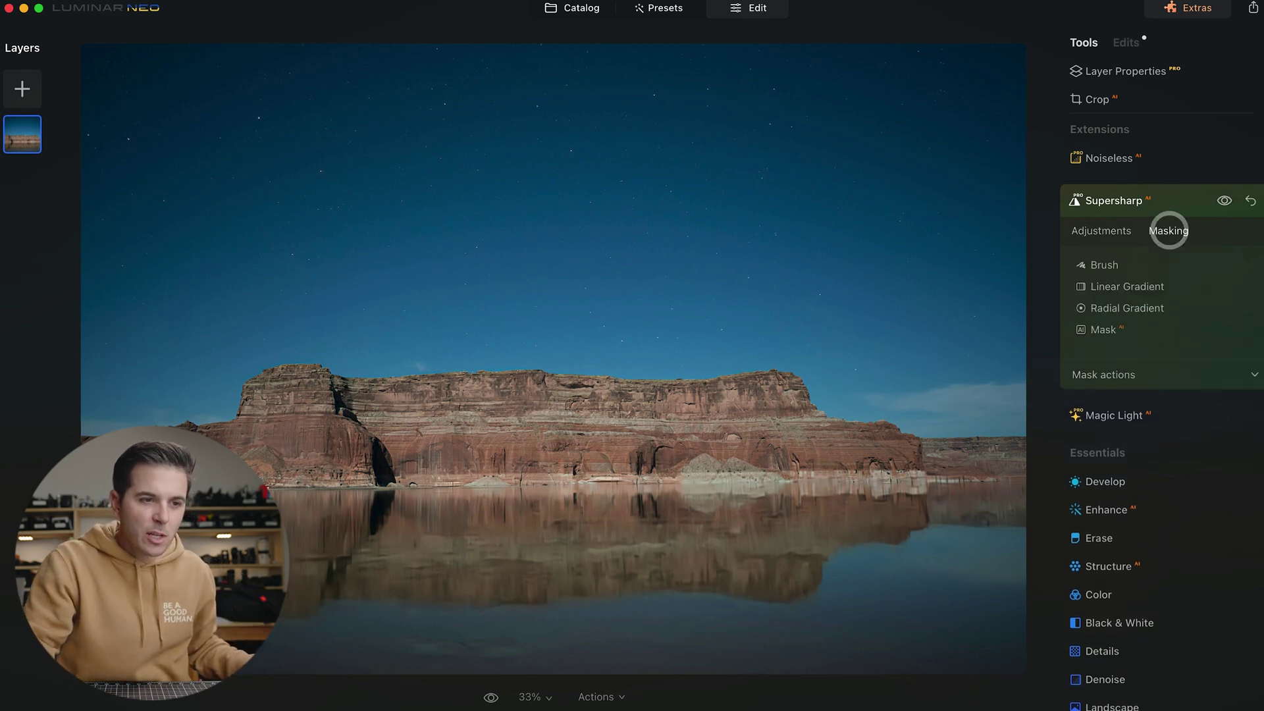
pyautogui.click(1136, 286)
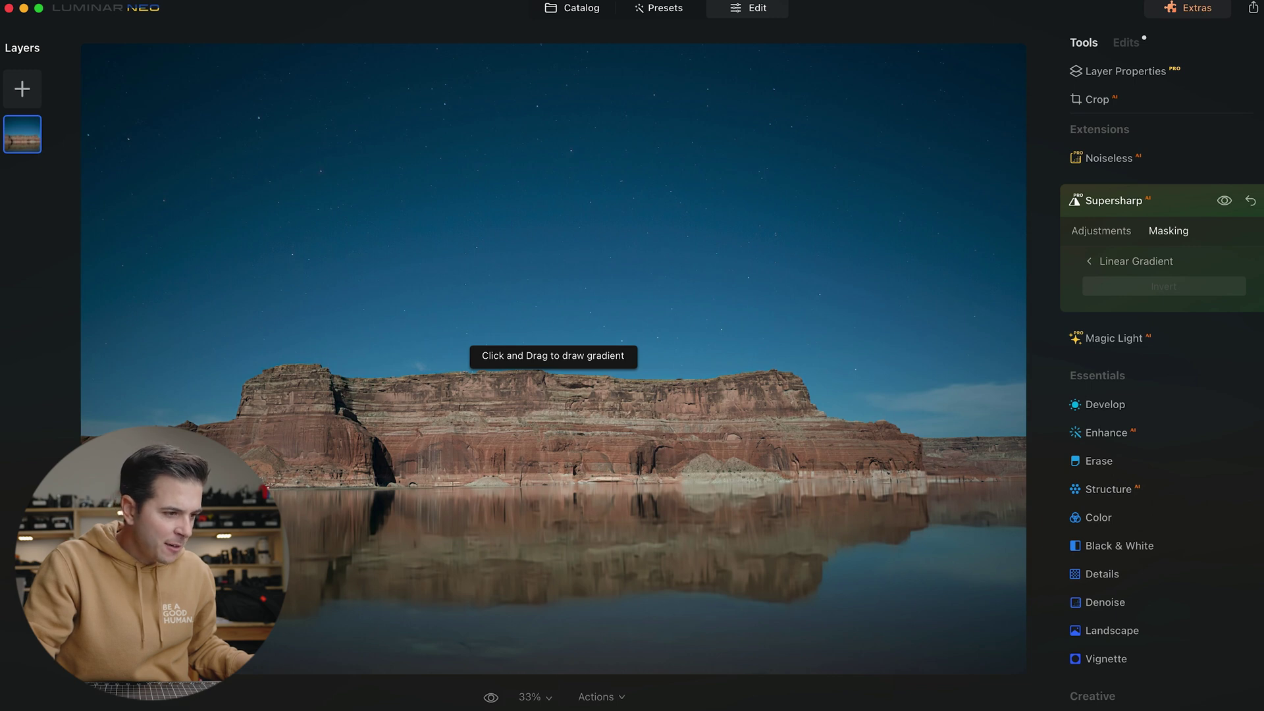
pyautogui.moveTo(559, 465)
pyautogui.mouseDown()
pyautogui.moveTo(560, 543)
pyautogui.moveTo(562, 485)
pyautogui.mouseUp()
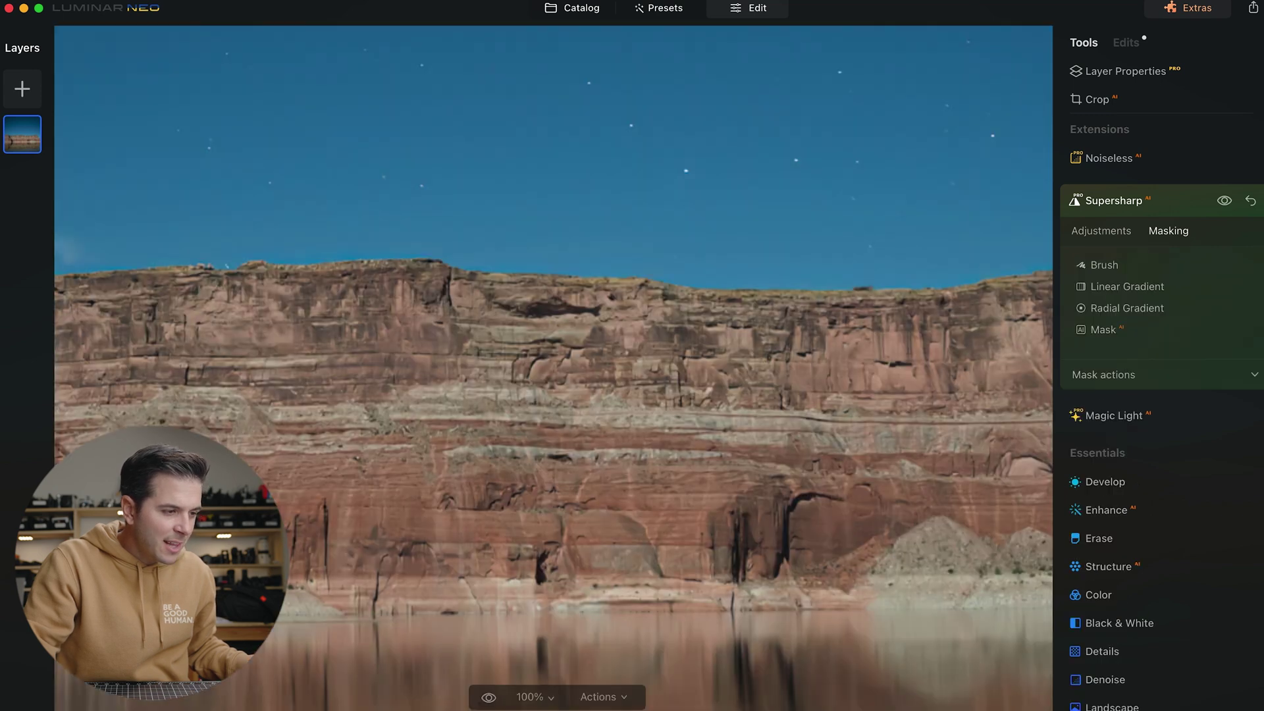
pyautogui.moveTo(637, 581); pyautogui.dragTo(638, 75)
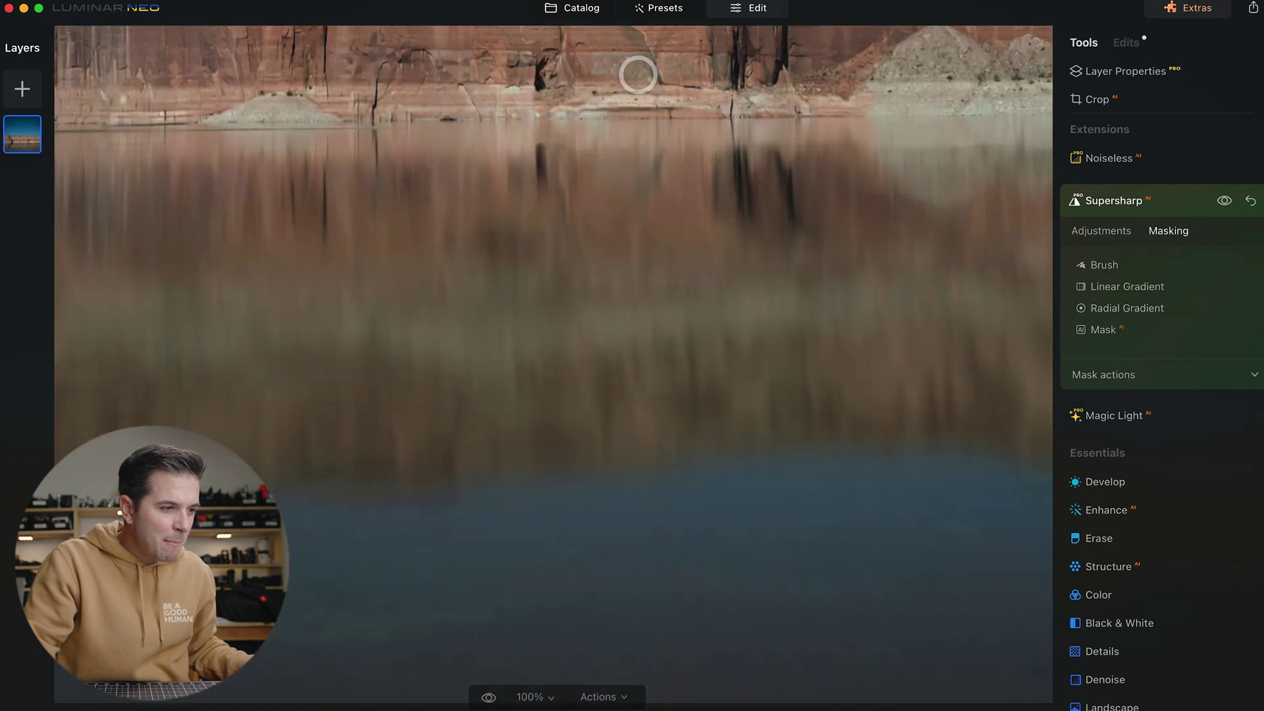
pyautogui.doubleClick(627, 336)
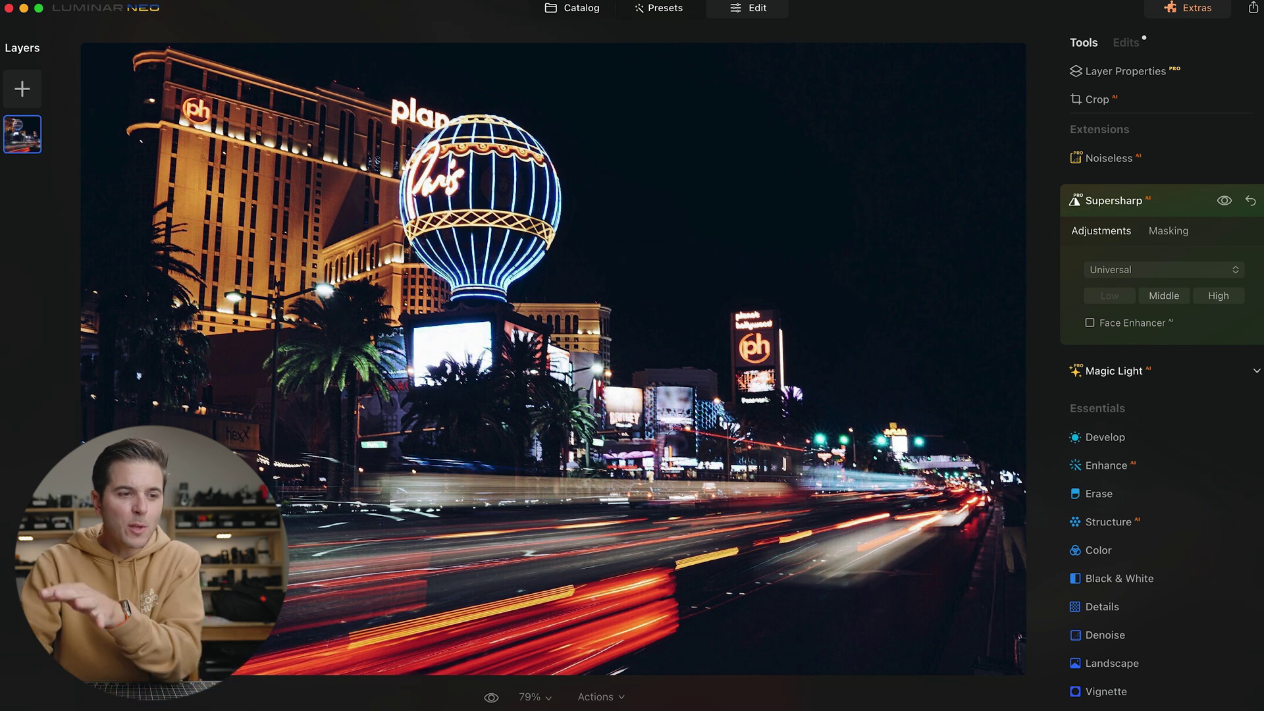
# Add Magic Light to the Las Vegas night photo with Intensity 47, Size 41, Beam Width 50, Glow 56, Clearness 24, Brightness 45 and Rotation 34
pyautogui.click(1114, 371)
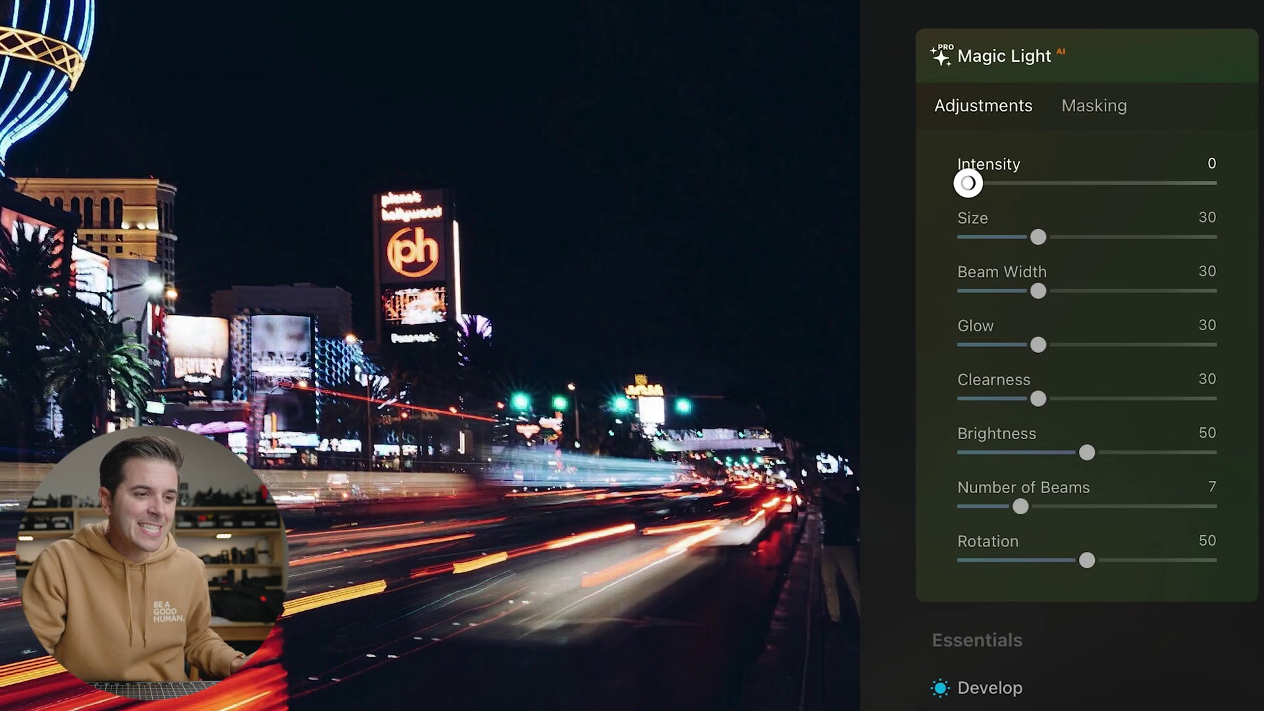
pyautogui.moveTo(1090, 306); pyautogui.dragTo(1093, 306)
pyautogui.moveTo(972, 182); pyautogui.dragTo(1208, 183)
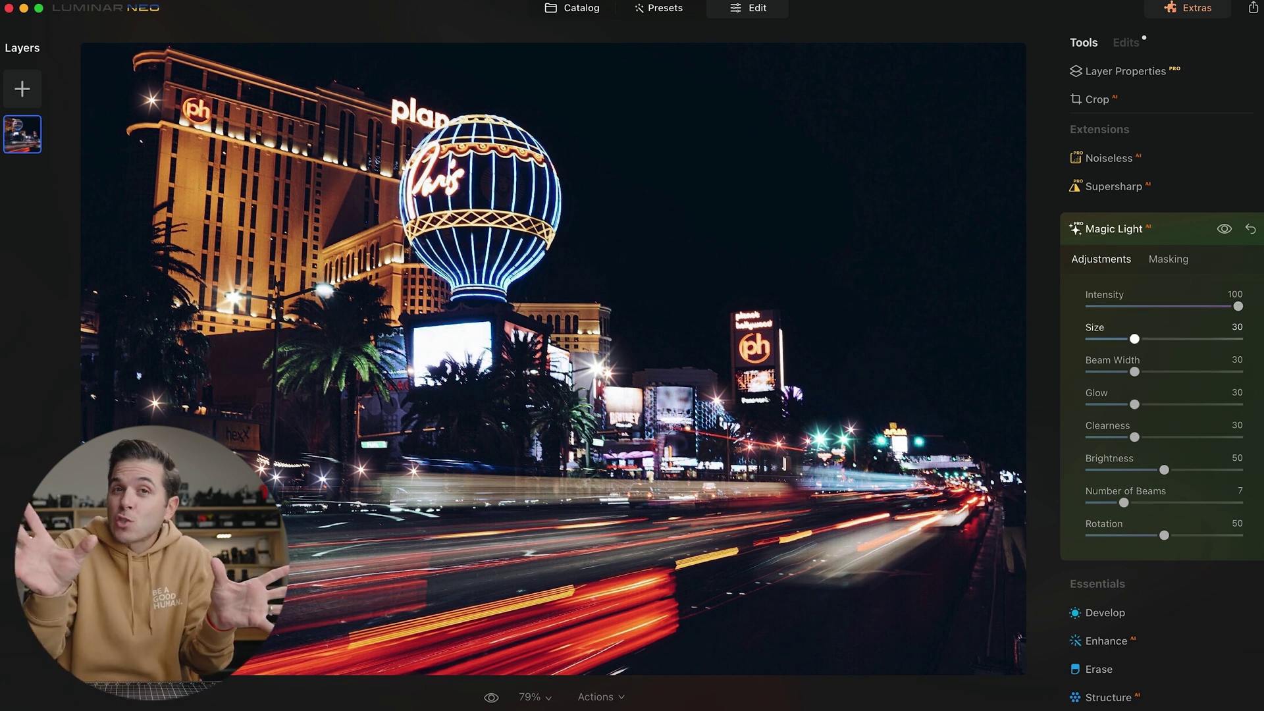
pyautogui.moveTo(1135, 338); pyautogui.dragTo(1157, 362)
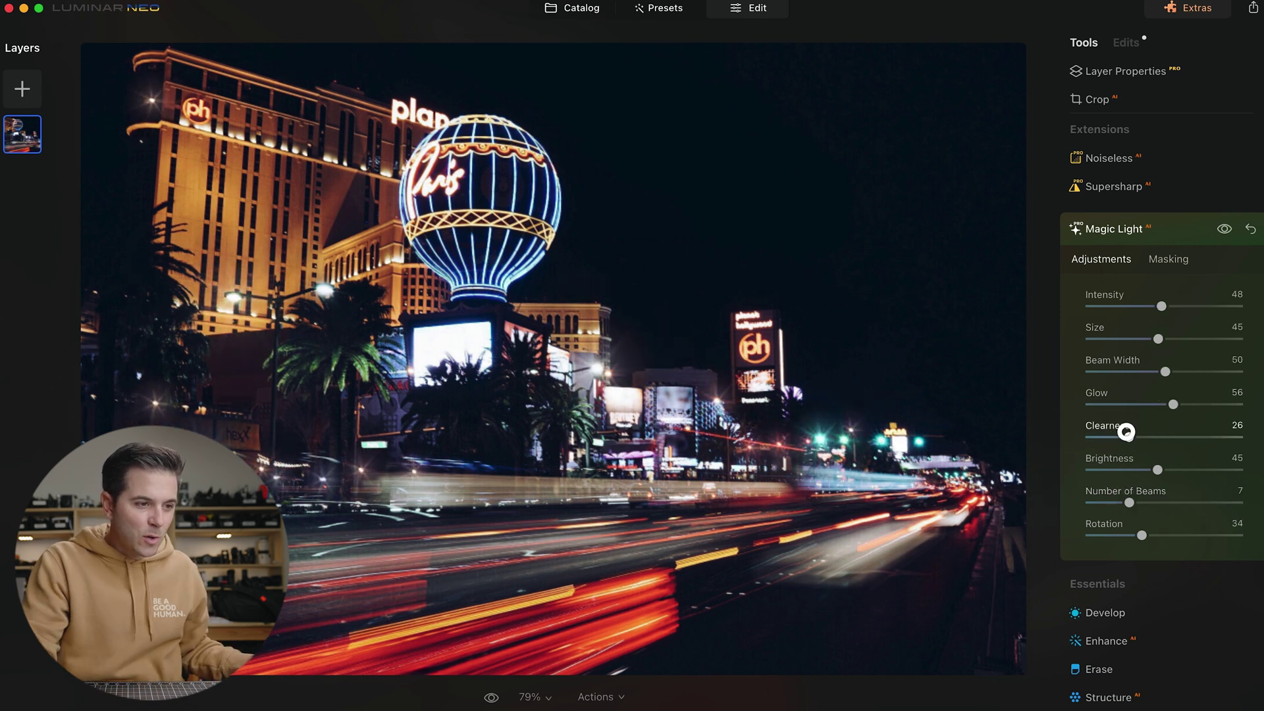
pyautogui.moveTo(1161, 306); pyautogui.dragTo(1151, 338)
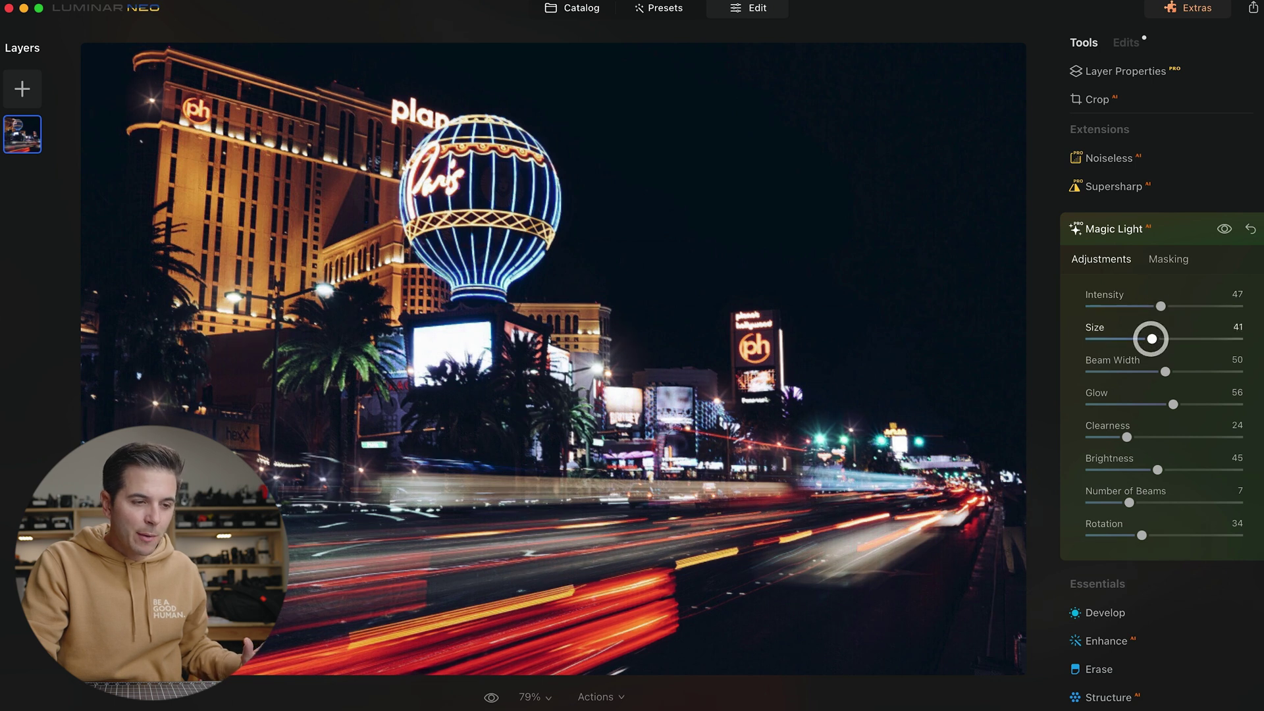
# Compare the Las Vegas photo with and without the Magic Light effect
pyautogui.click(1220, 230)
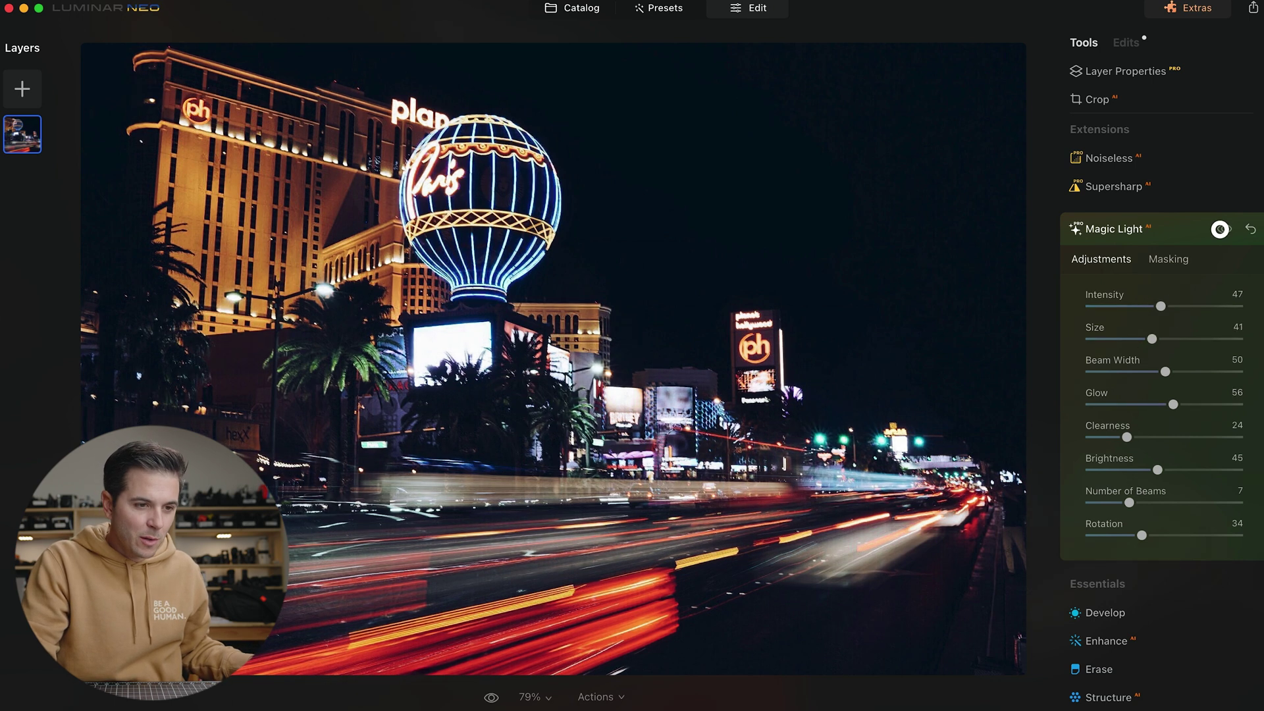
pyautogui.click(1220, 229)
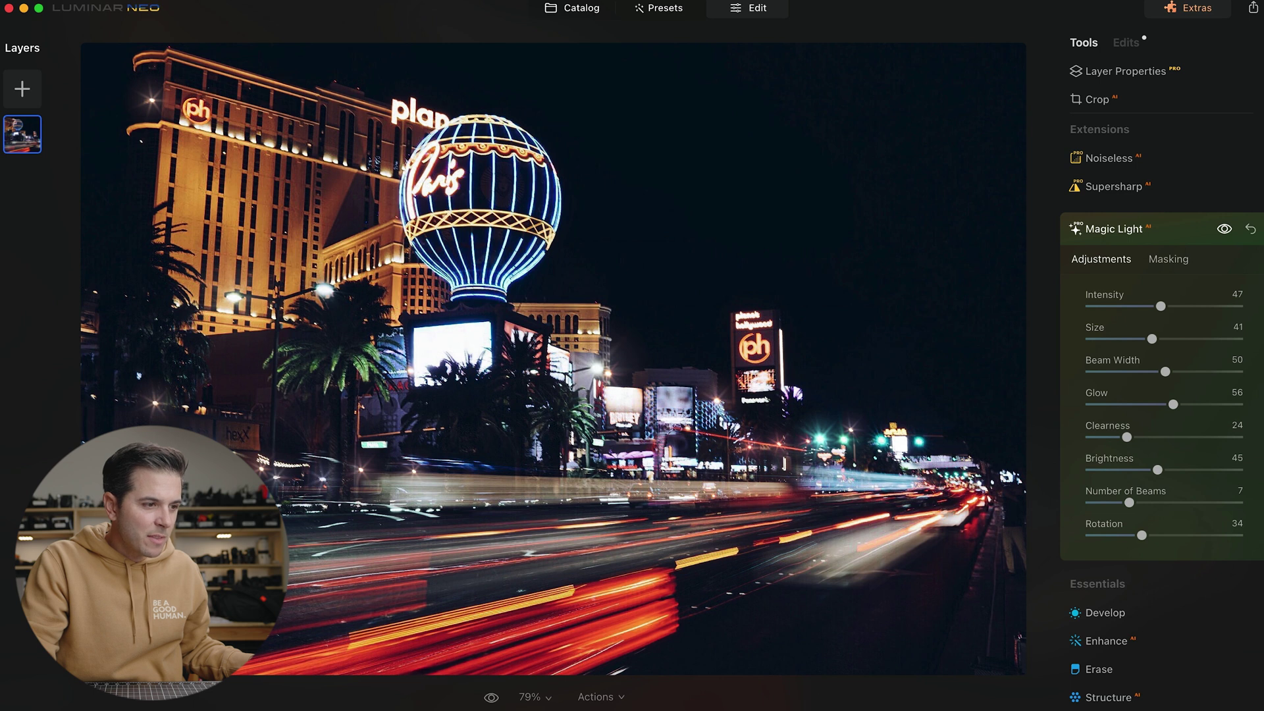
pyautogui.click(1221, 234)
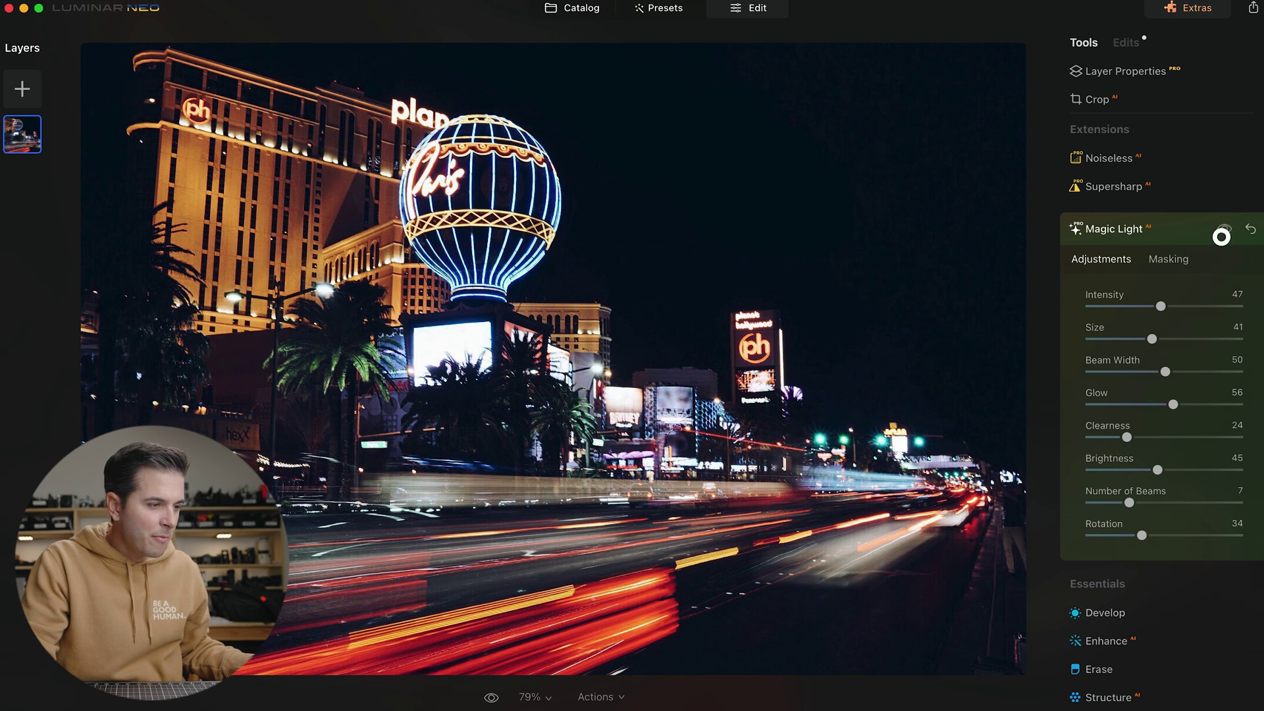
pyautogui.click(1222, 236)
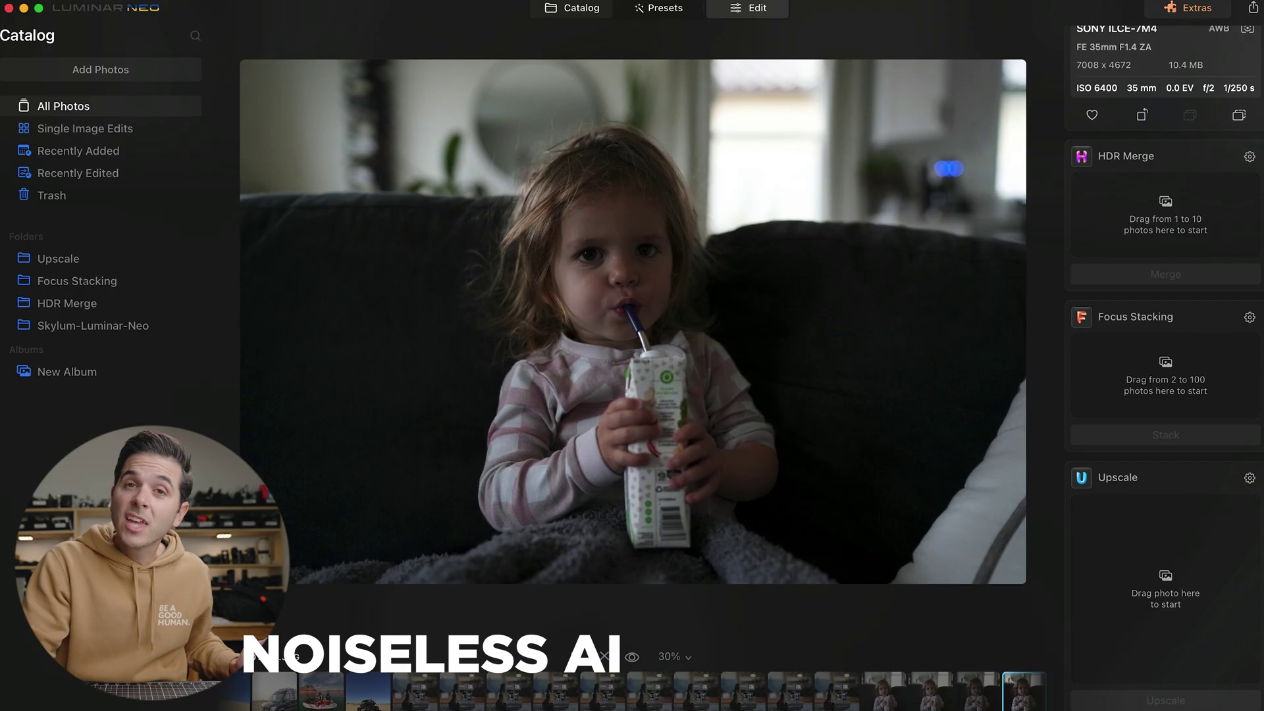
# Open the dark photo of the girl for editing and develop it with Exposure 2.15, Smart Contrast 3, Highlights -13, Shadows 2 and Blacks -26
pyautogui.click(748, 8)
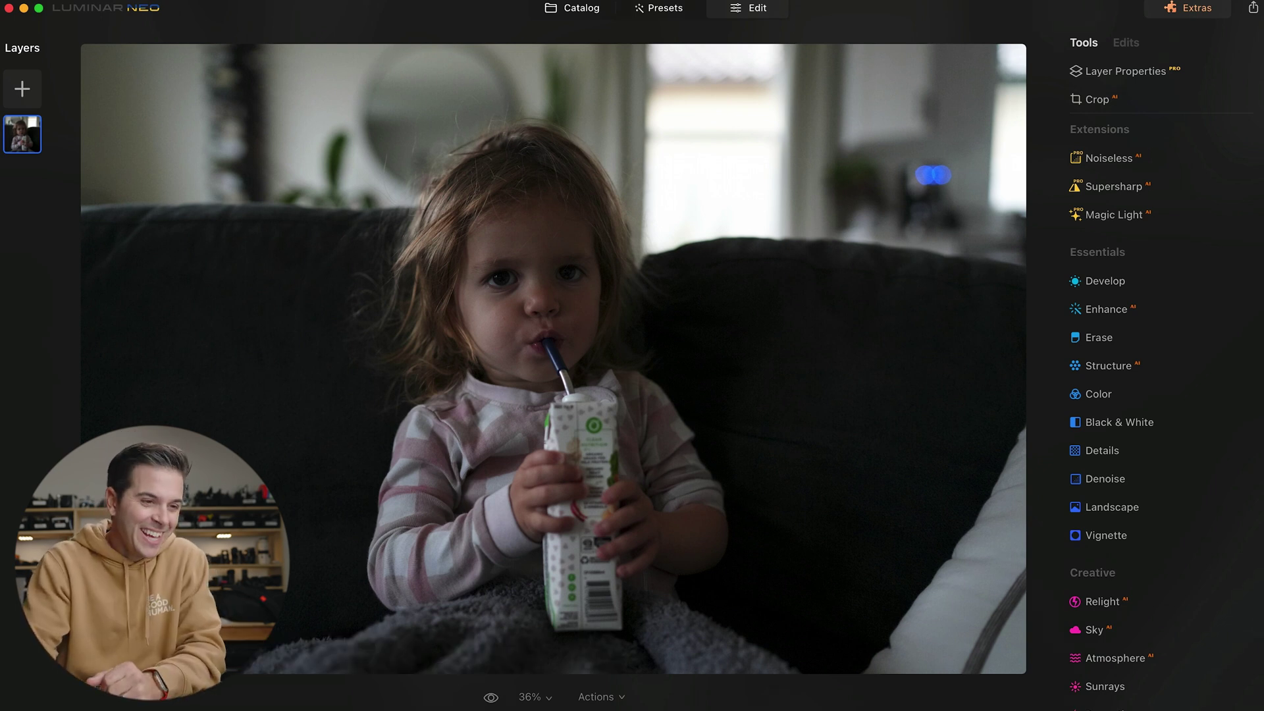
pyautogui.click(1109, 283)
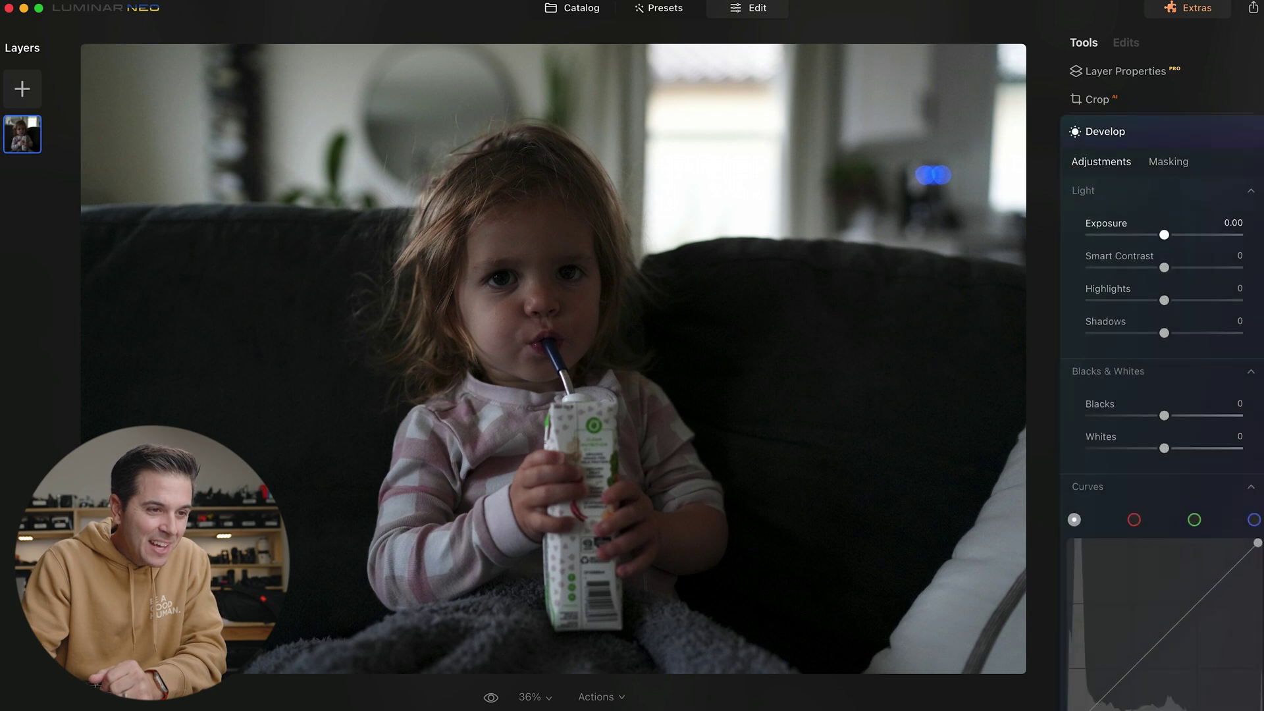
pyautogui.moveTo(1163, 233); pyautogui.dragTo(1191, 232)
pyautogui.moveTo(1164, 300); pyautogui.dragTo(1154, 300)
pyautogui.click(1165, 331)
pyautogui.moveTo(1164, 416); pyautogui.dragTo(1157, 415)
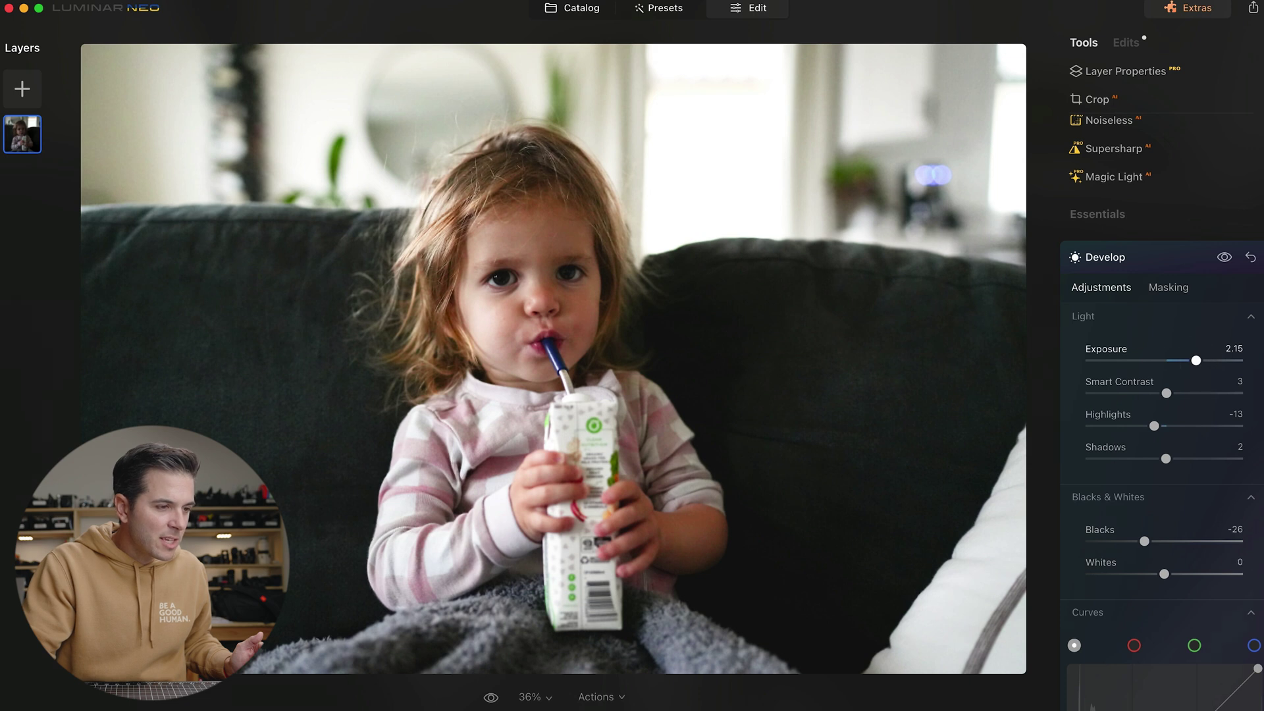
# Apply Noiseless at Low strength to the girl's photo, checking the hair and face up close and the full image
pyautogui.scroll(5, 475, 304)
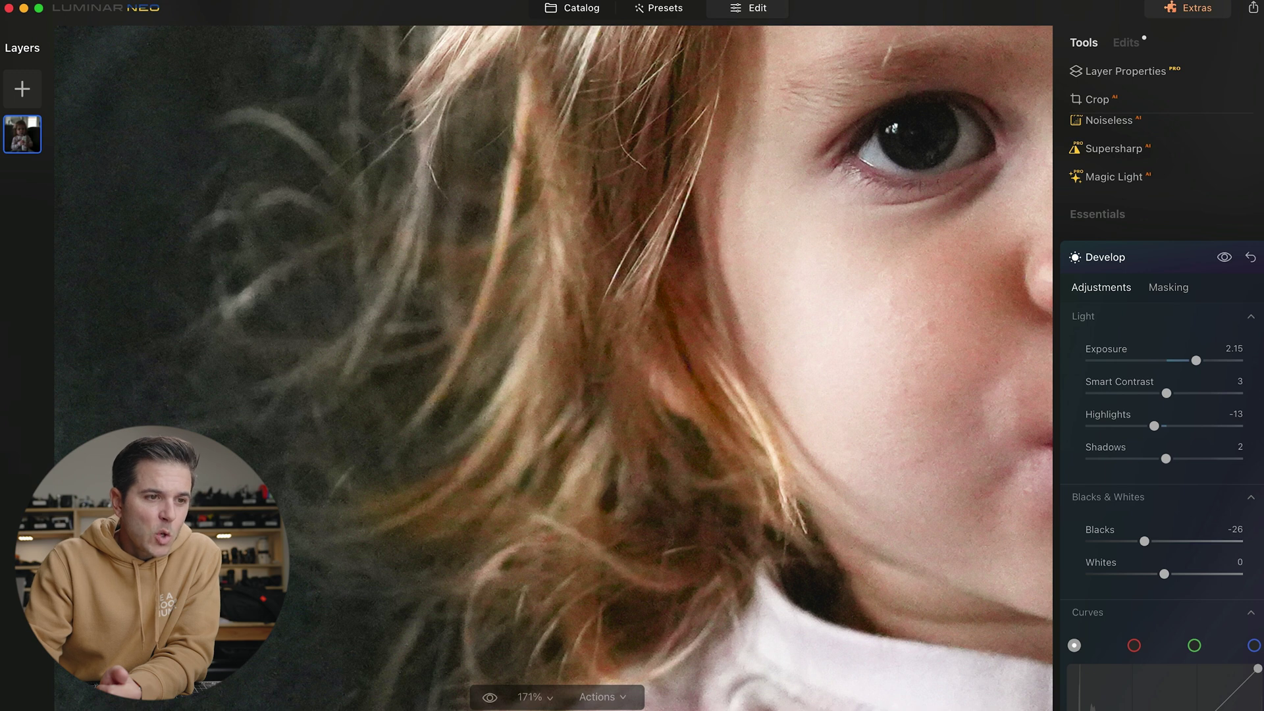
pyautogui.click(1117, 130)
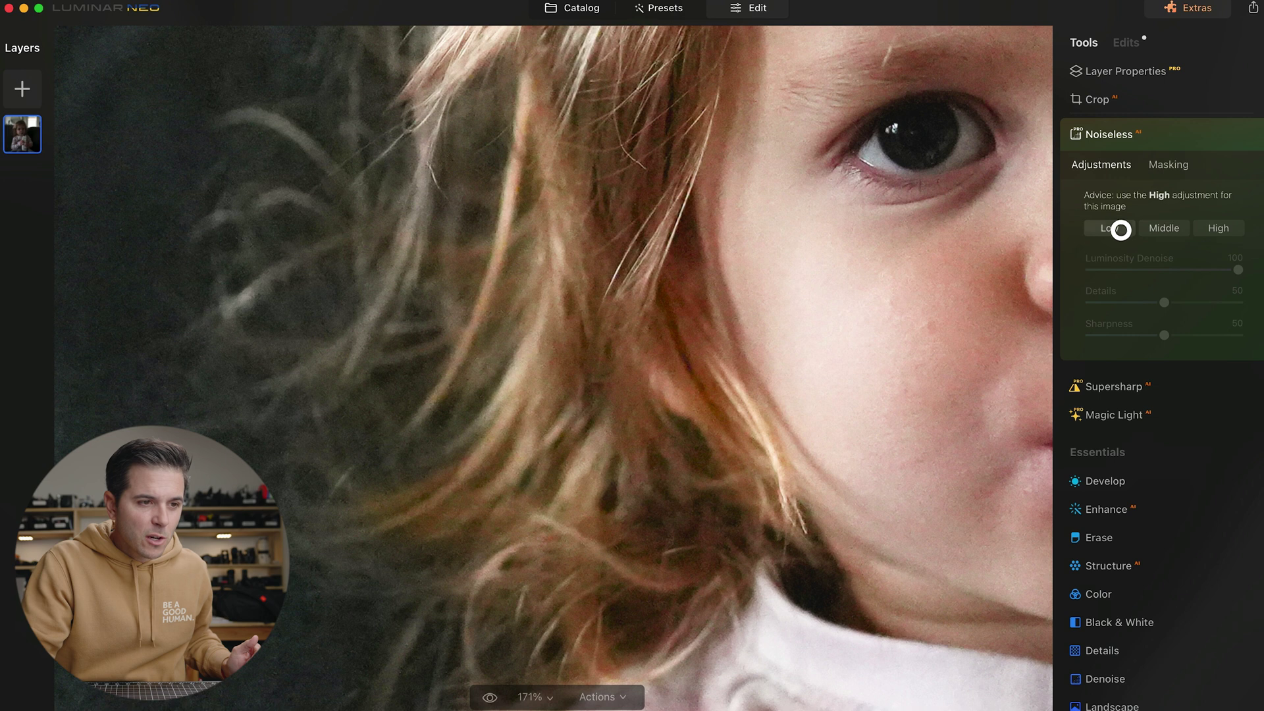
pyautogui.click(1120, 230)
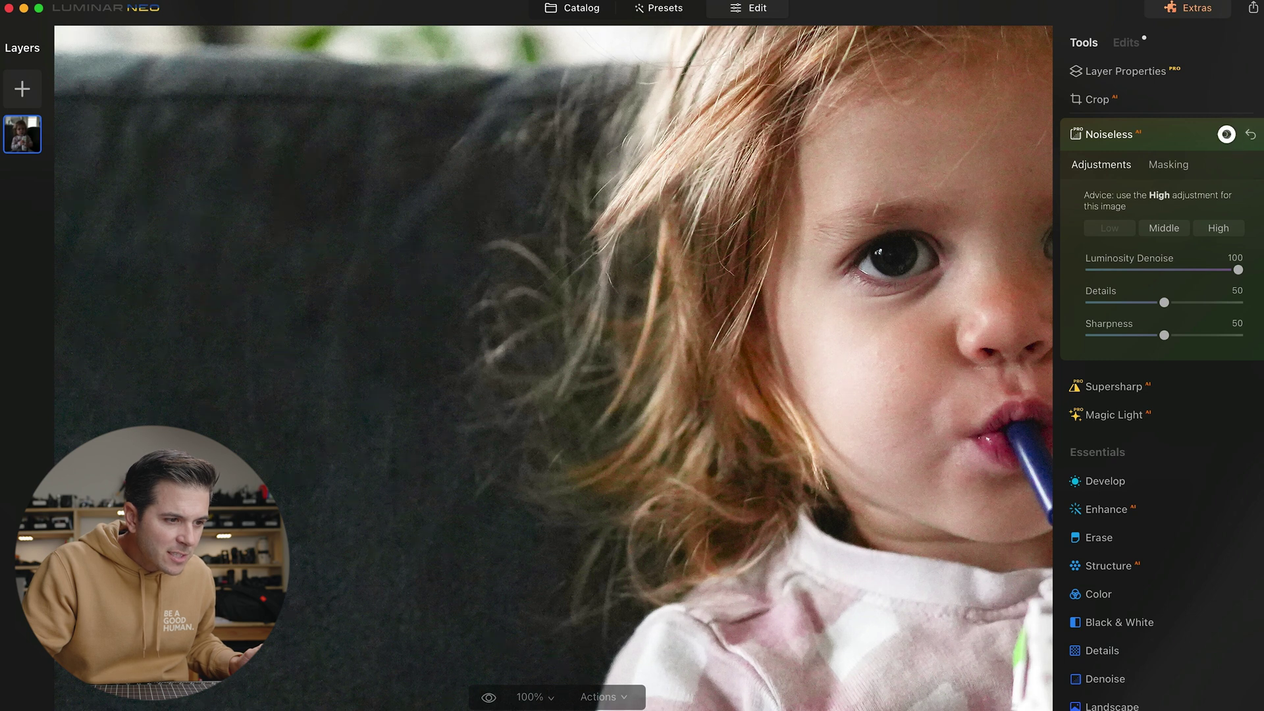
pyautogui.click(981, 274)
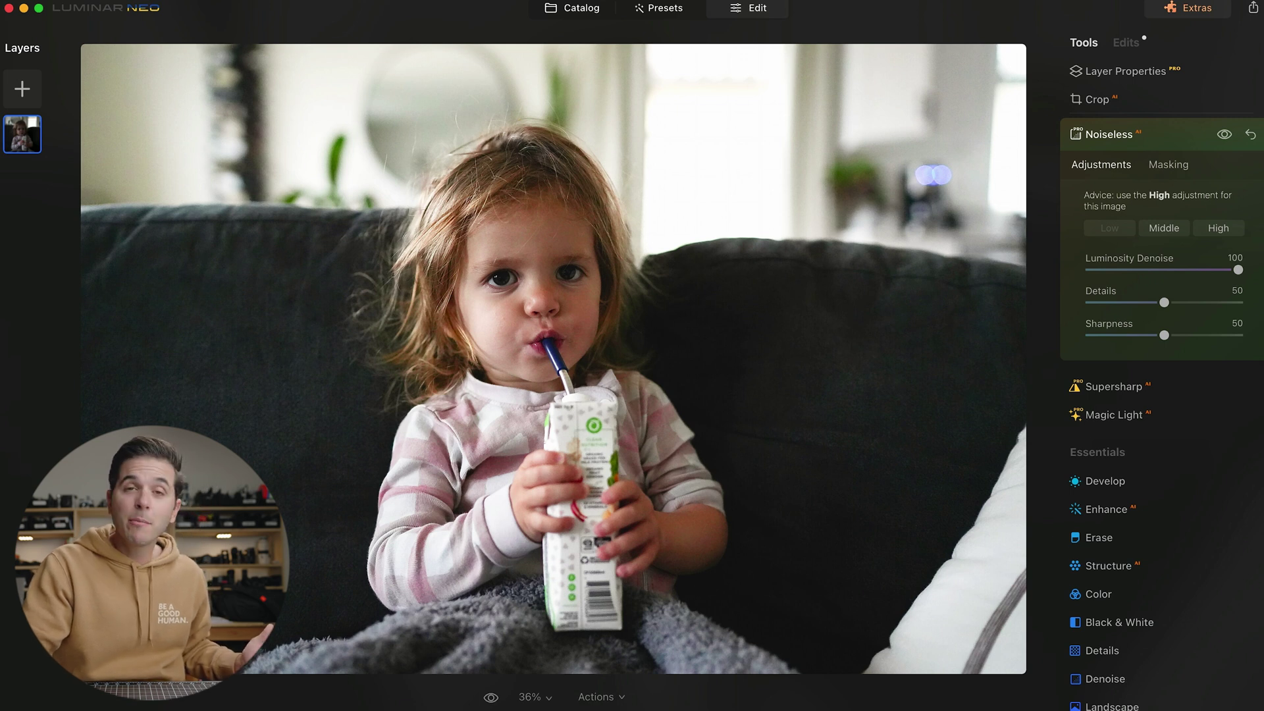
# Switch Noiseless to Middle strength on the girl's photo and check the face and hair up close
pyautogui.click(1164, 228)
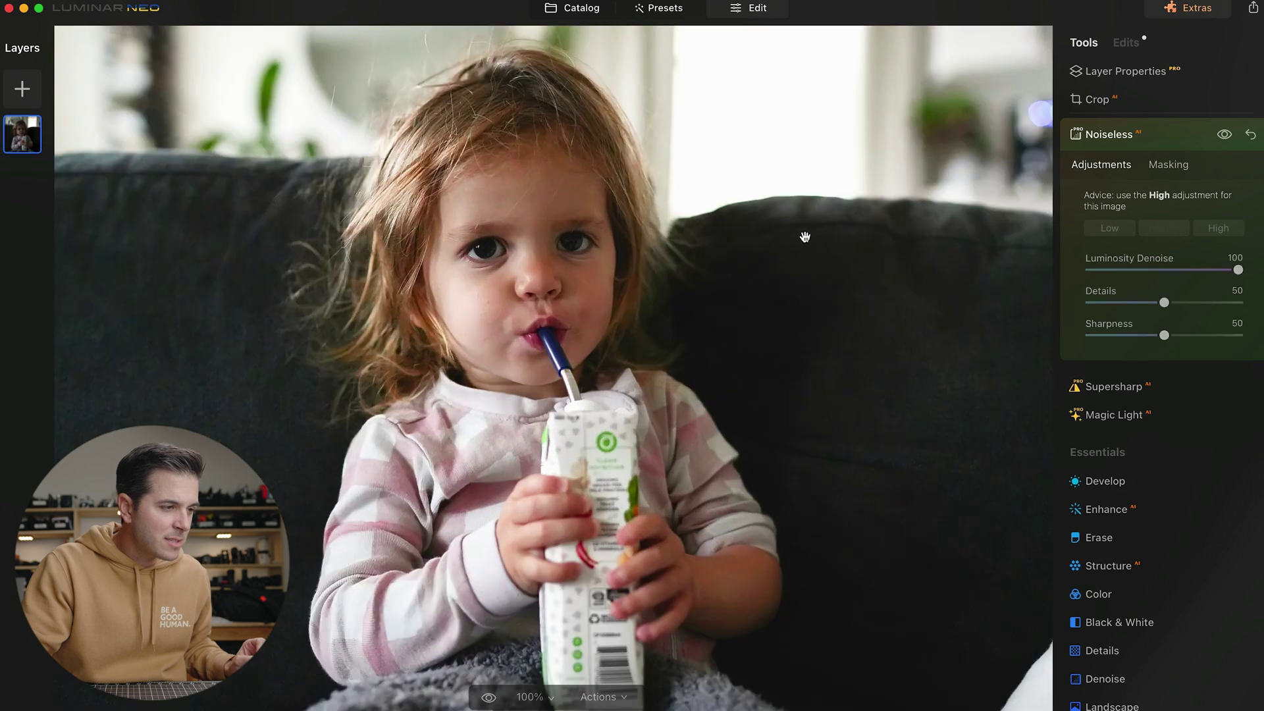
pyautogui.click(804, 237)
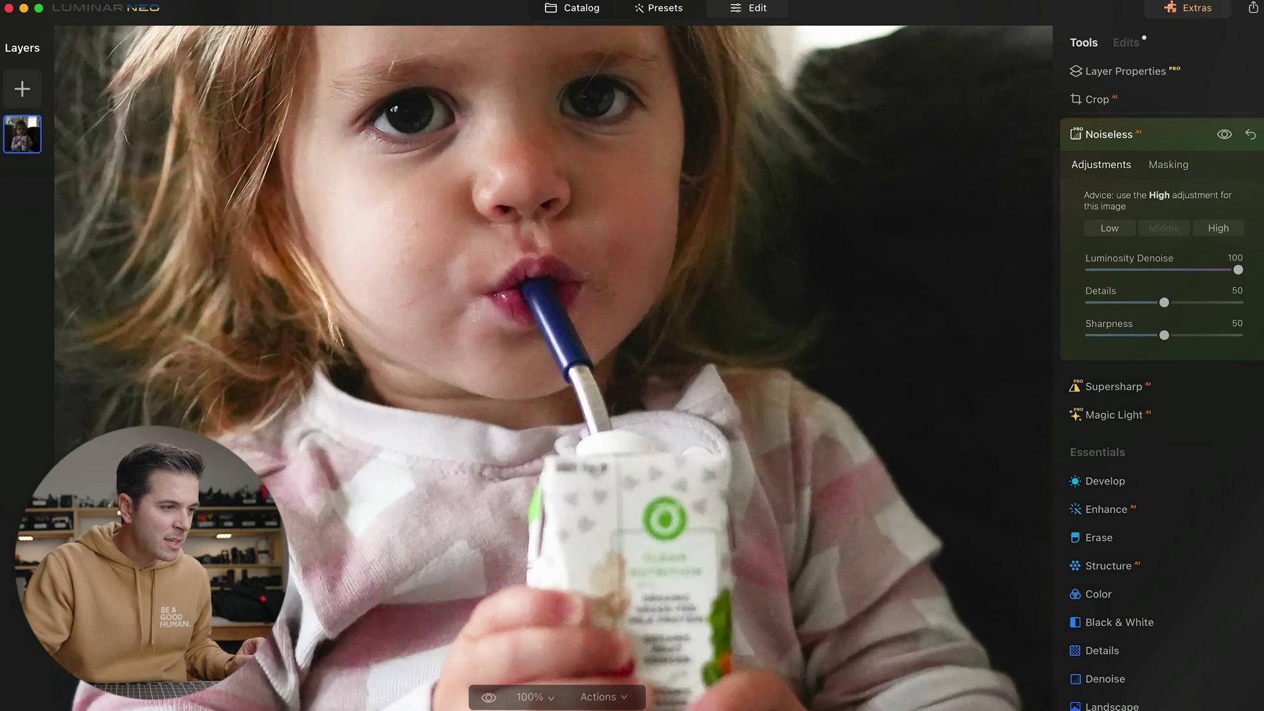
pyautogui.moveTo(606, 161); pyautogui.dragTo(794, 343)
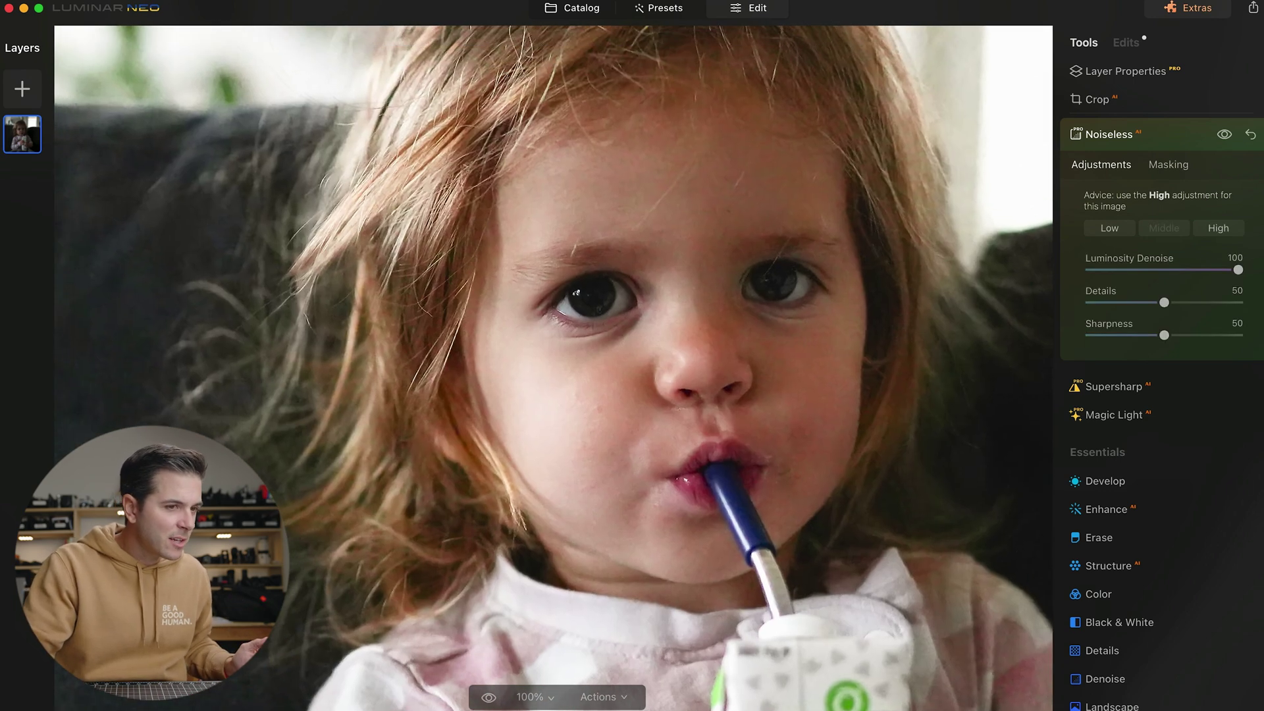
pyautogui.press('super+0')
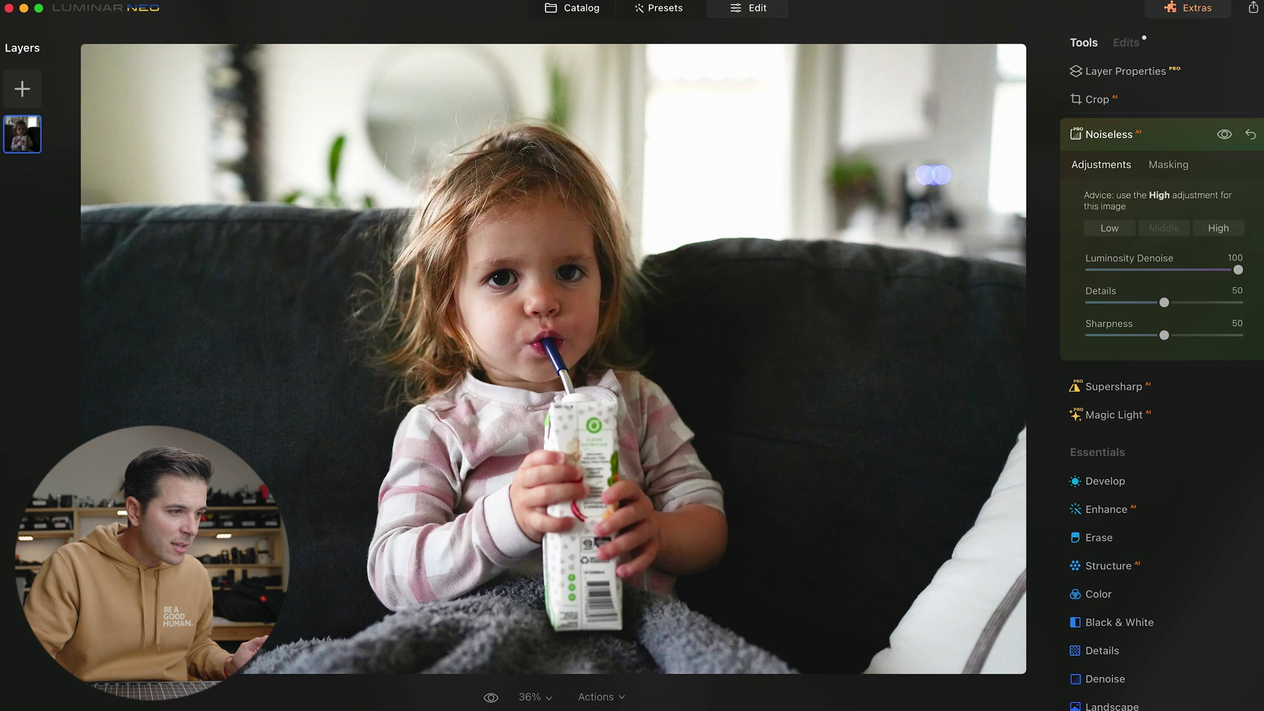
# Open the maternity photo against the white wall for editing and start Background Removal in the layer's masking options
pyautogui.click(579, 8)
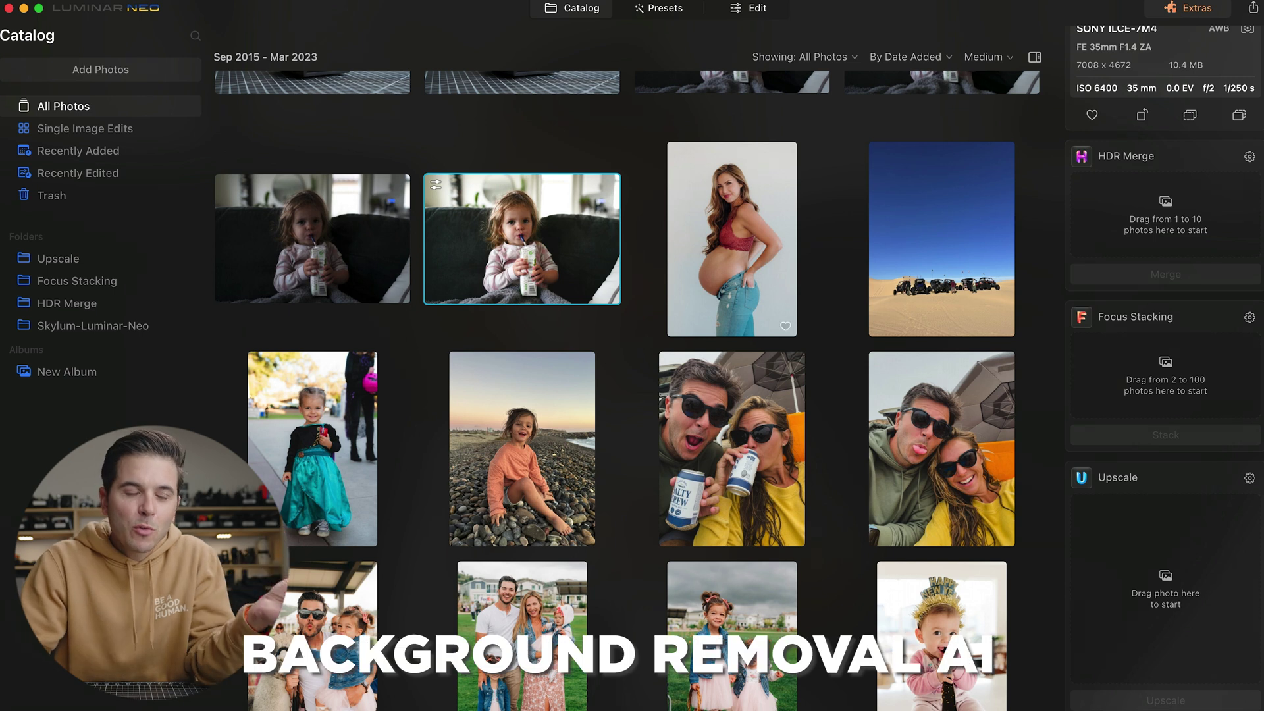
pyautogui.doubleClick(757, 220)
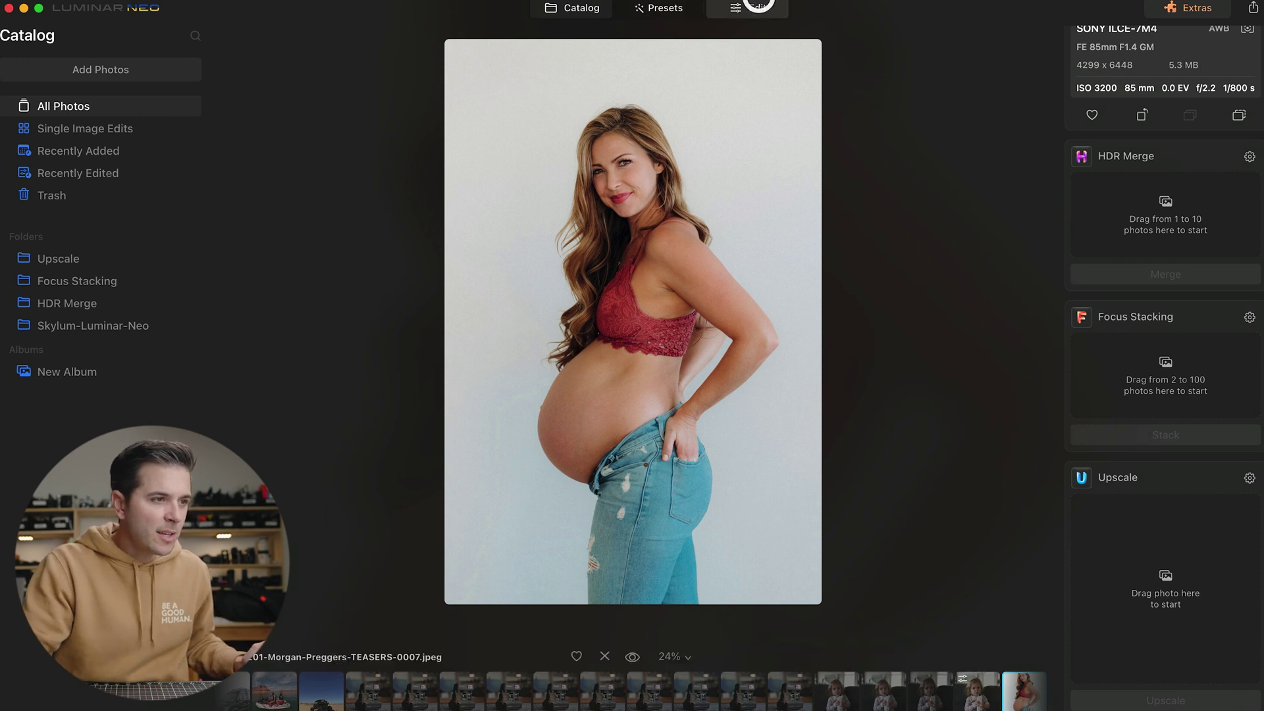
pyautogui.click(756, 7)
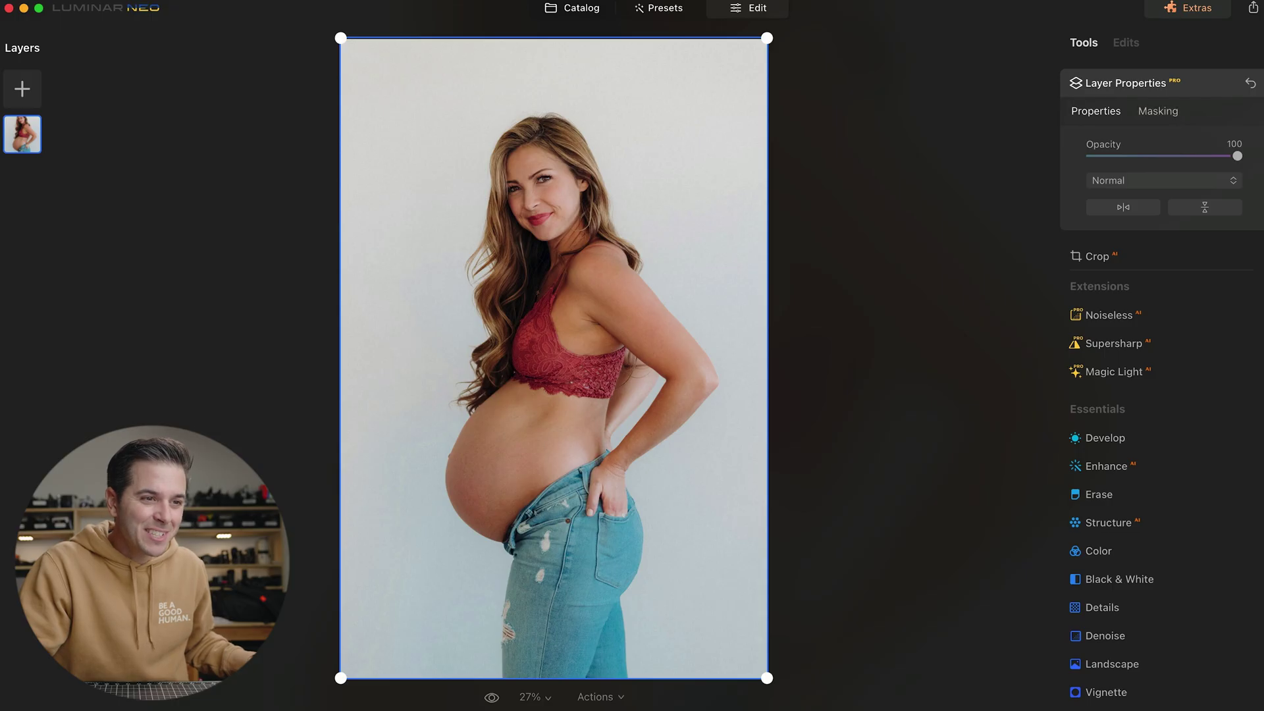
pyautogui.click(1153, 113)
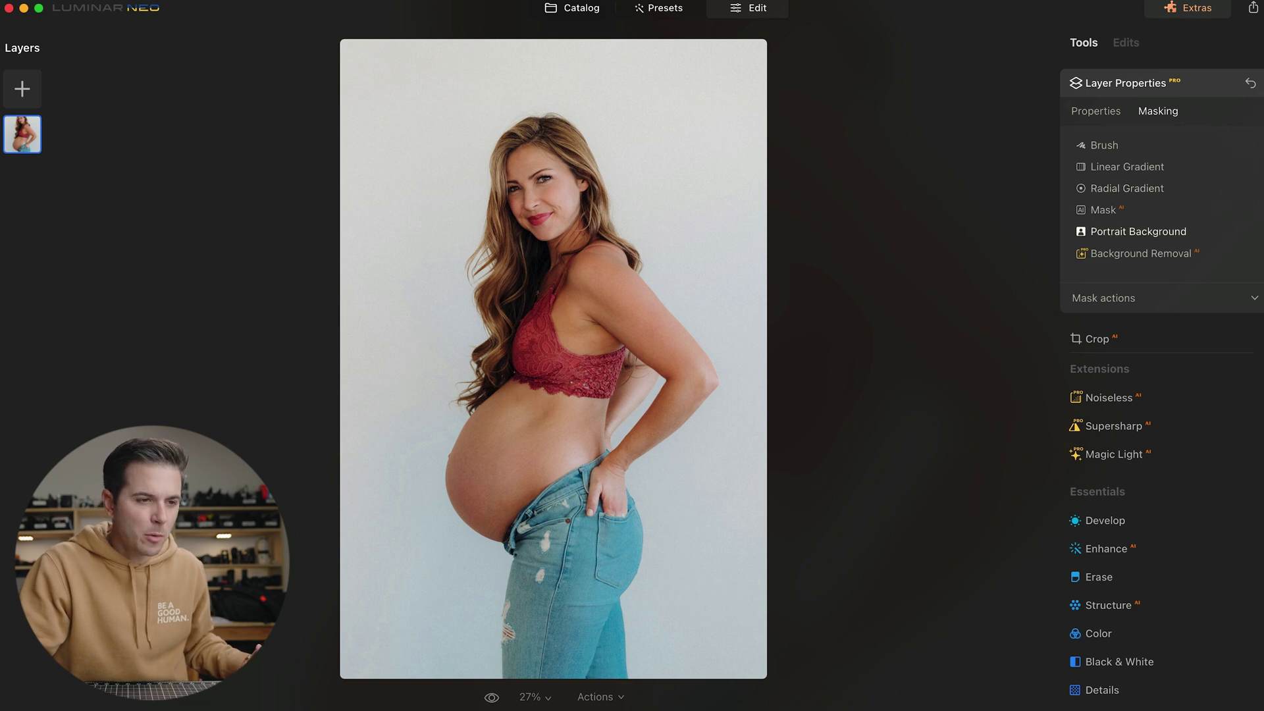
pyautogui.click(1170, 255)
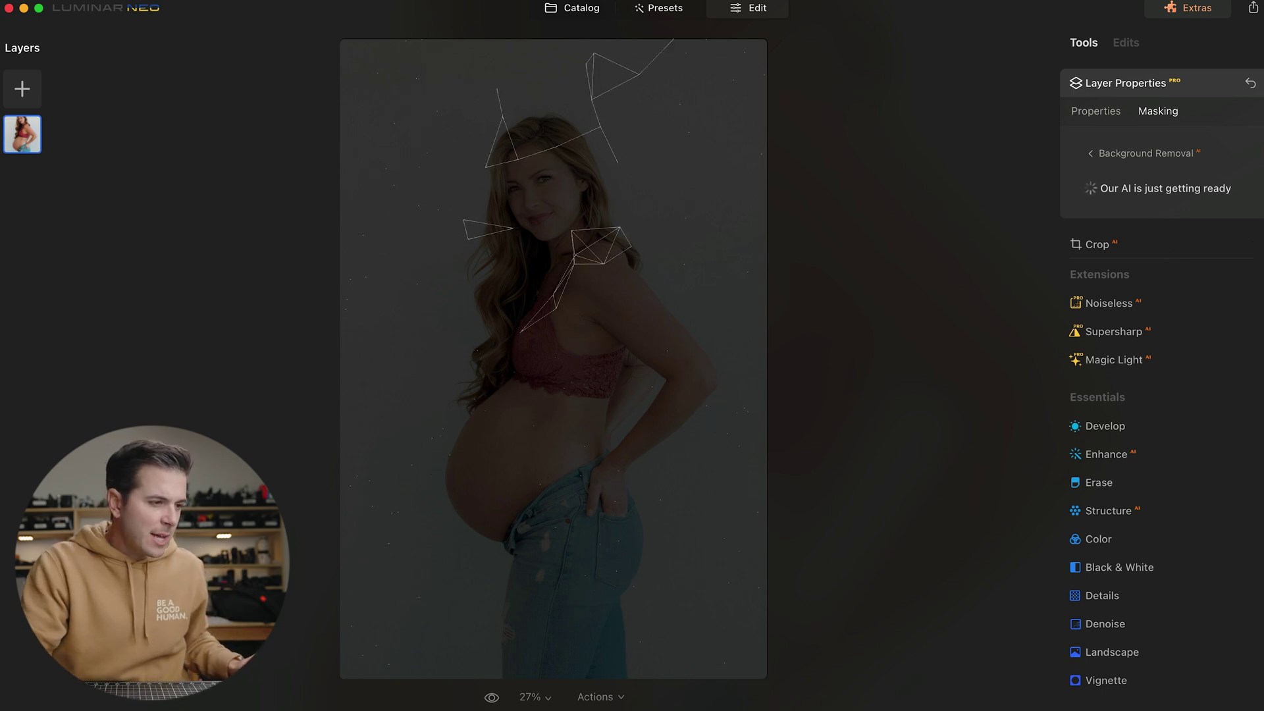
# Examine the Main Object selection's edges around the woman's hair, face, arm and elbow
pyautogui.scroll(10, 448, 248)
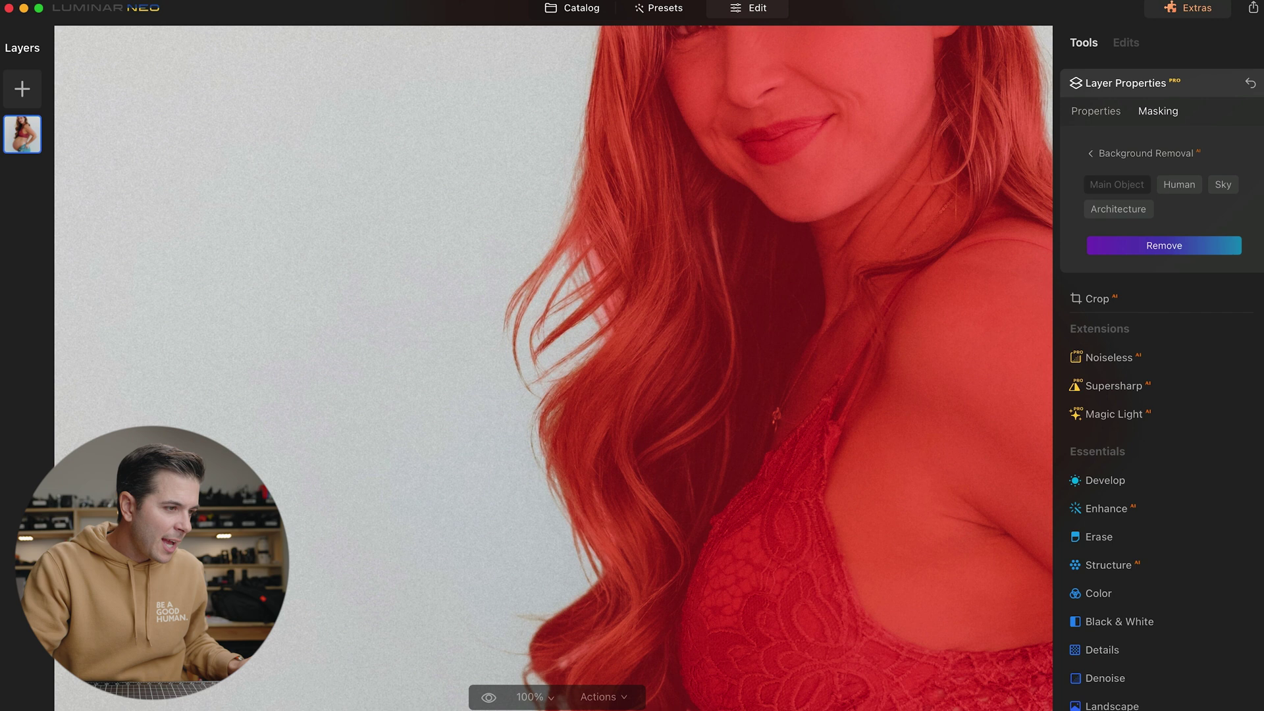
pyautogui.scroll(3, 544, 240)
pyautogui.scroll(2, 552, 329)
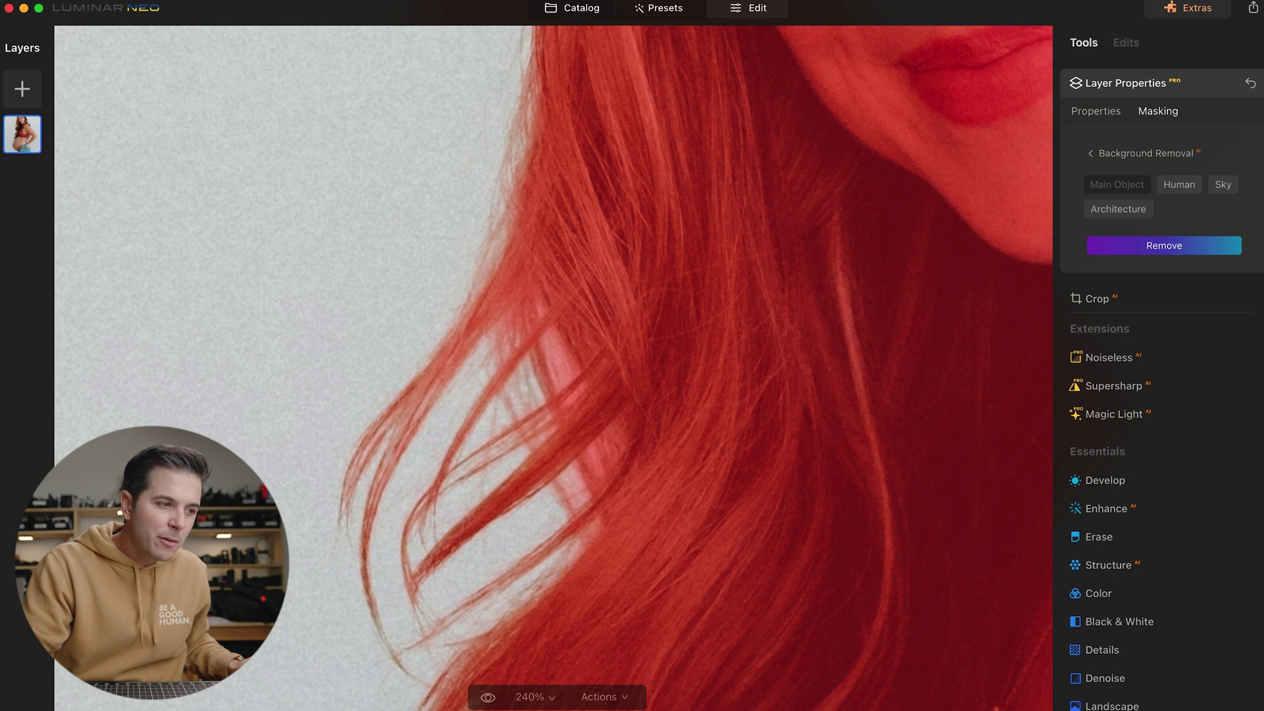
pyautogui.scroll(10, 658, 576)
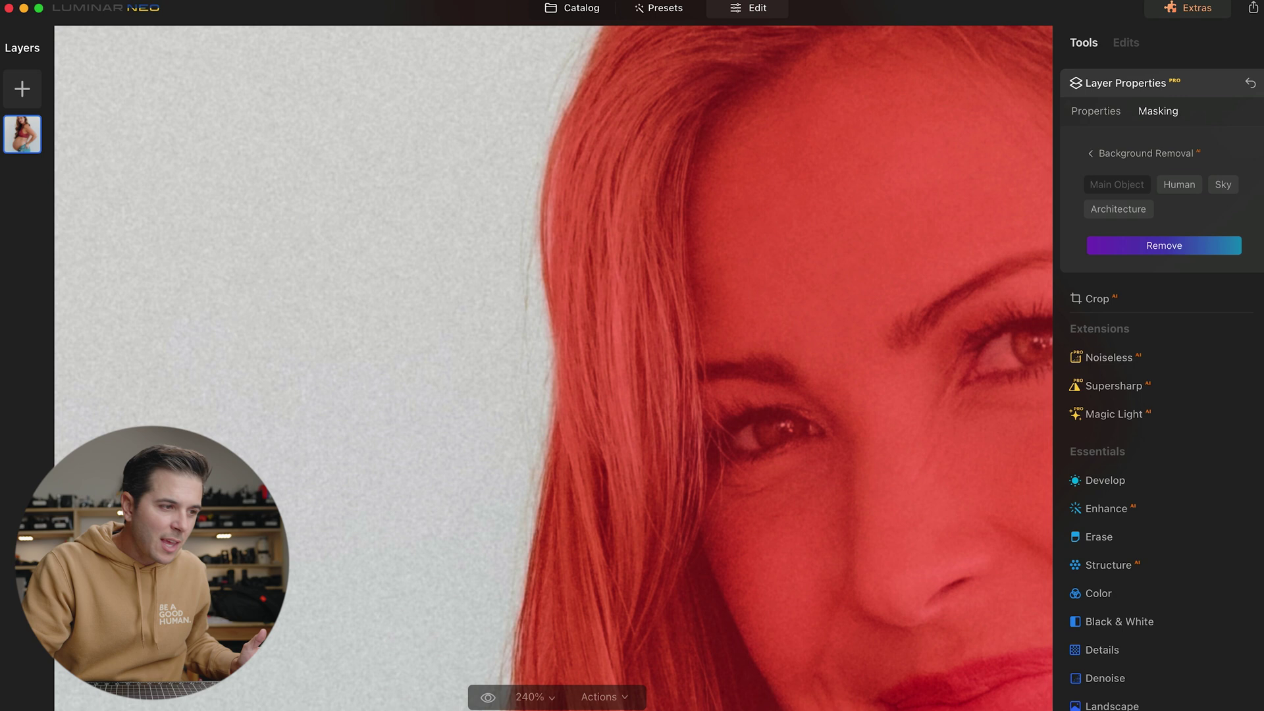
pyautogui.scroll(10, 666, 409)
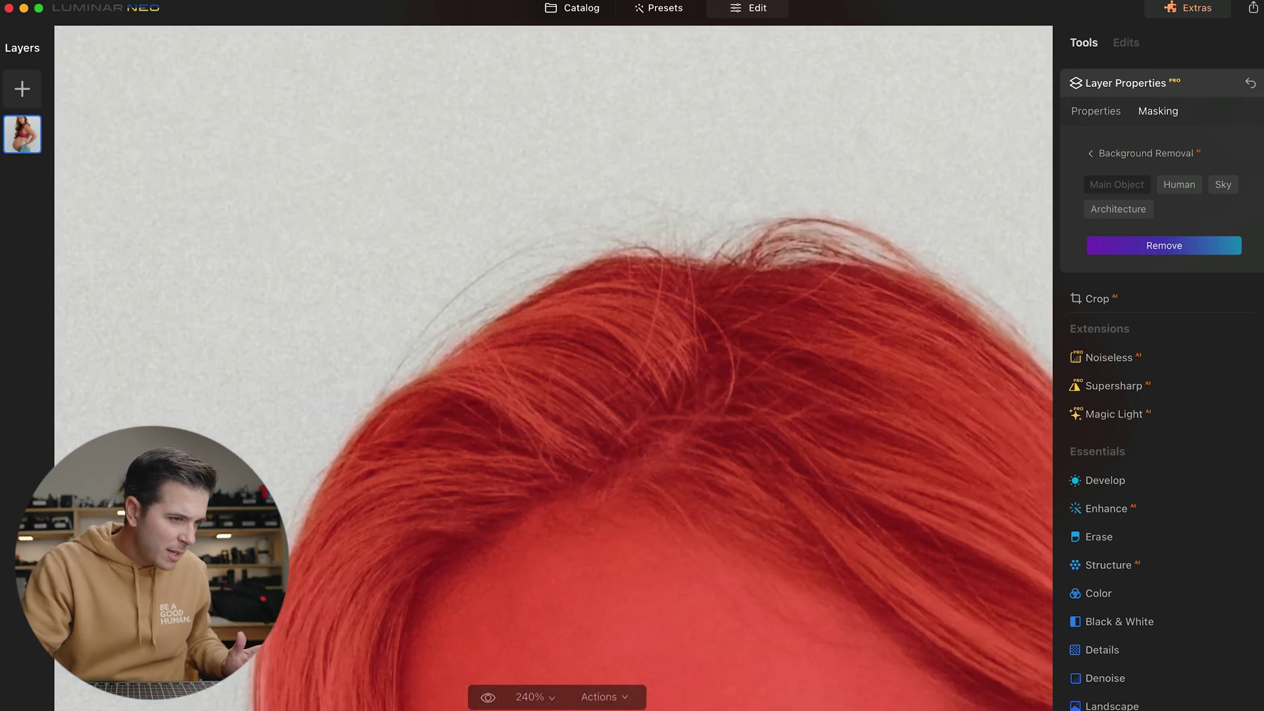
pyautogui.scroll(-15, 524, 150)
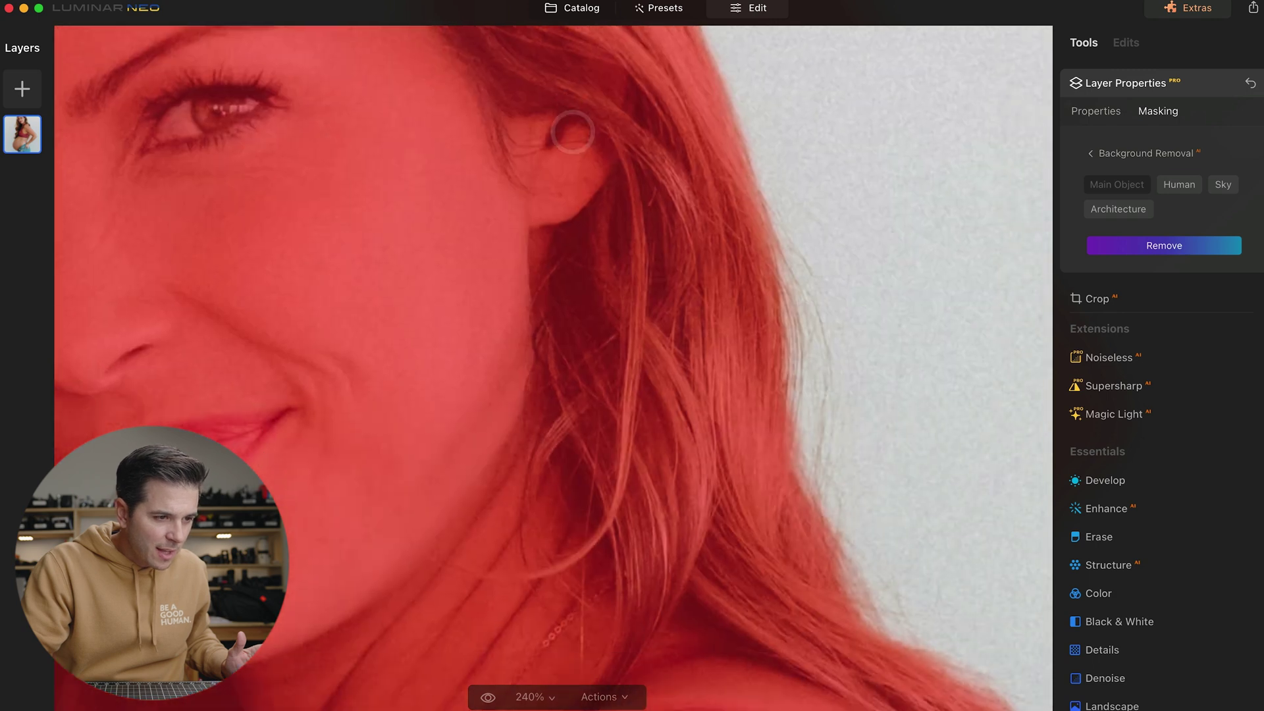
pyautogui.press('super+0')
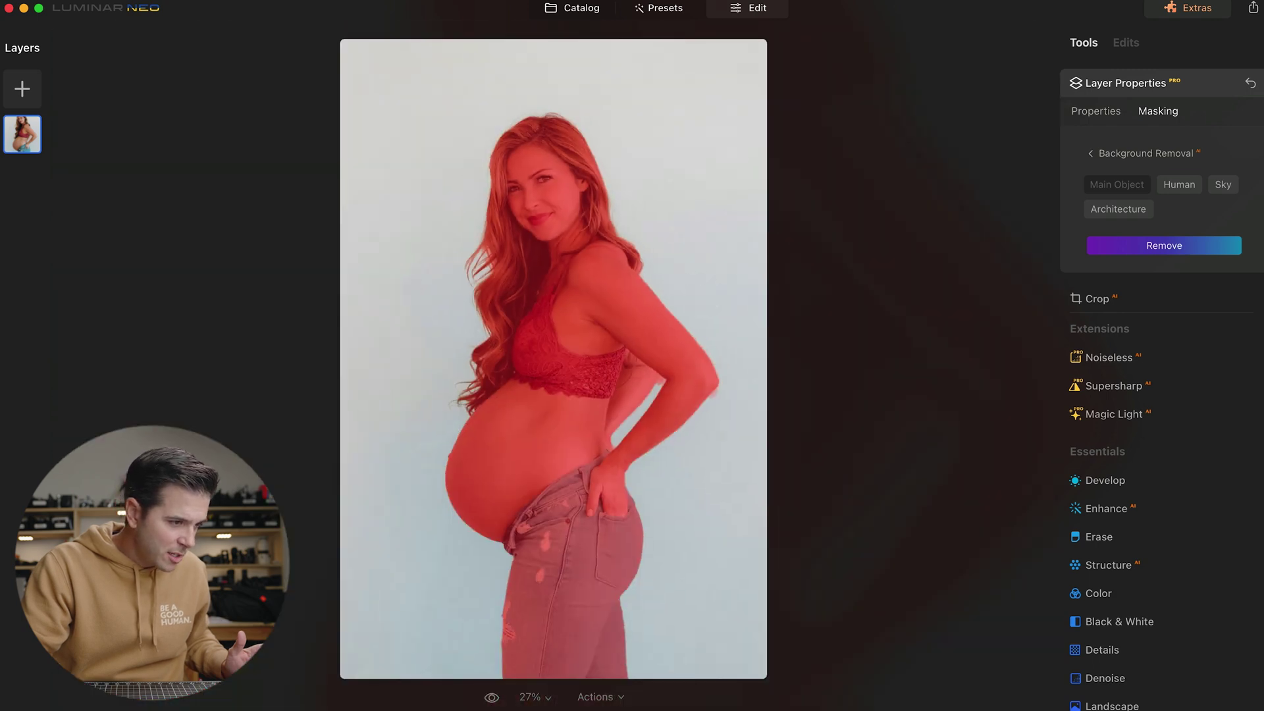
pyautogui.press('super+1')
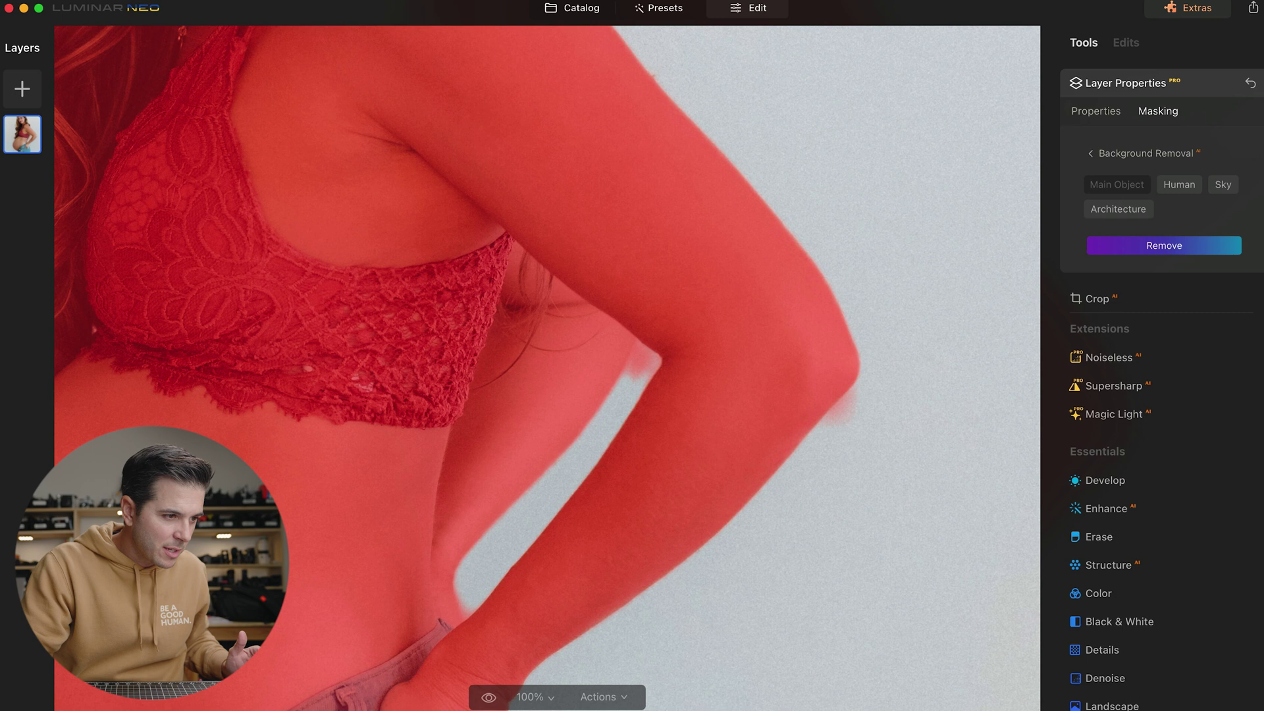
# Remove the background around the woman and inspect the cutout between her arm and waist
pyautogui.click(1172, 246)
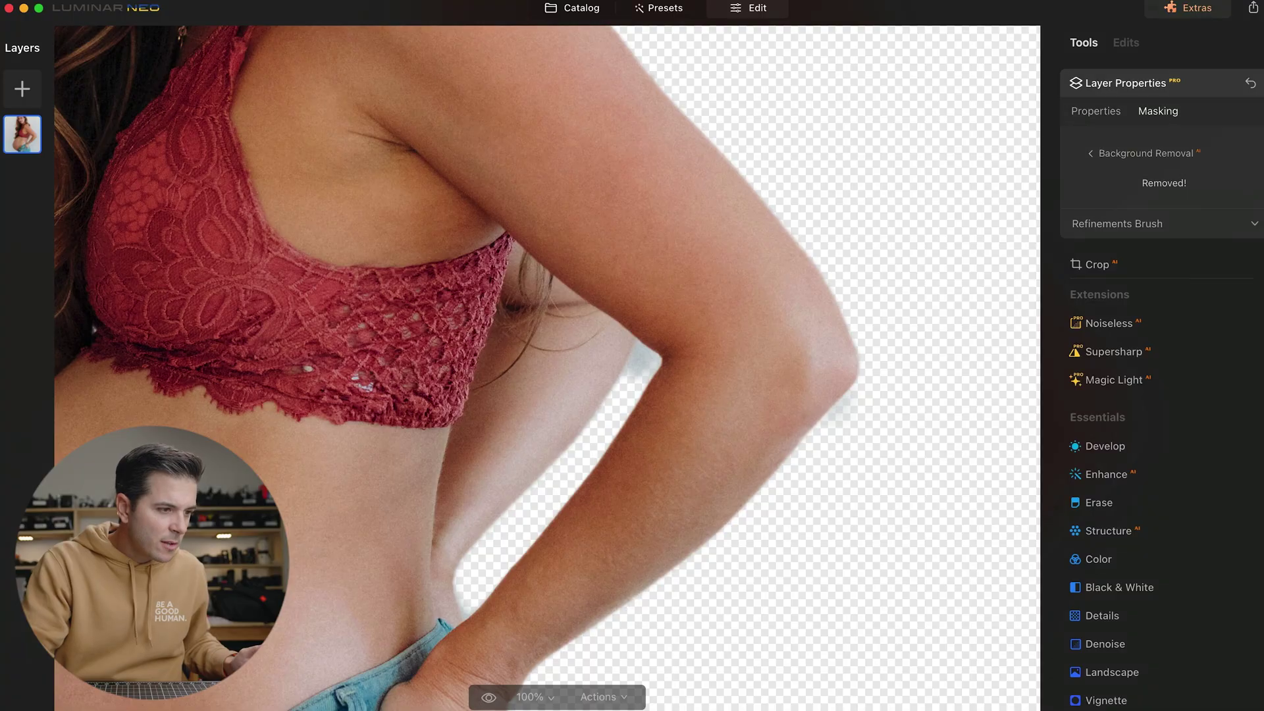
pyautogui.scroll(-5, 573, 471)
pyautogui.scroll(8, 601, 435)
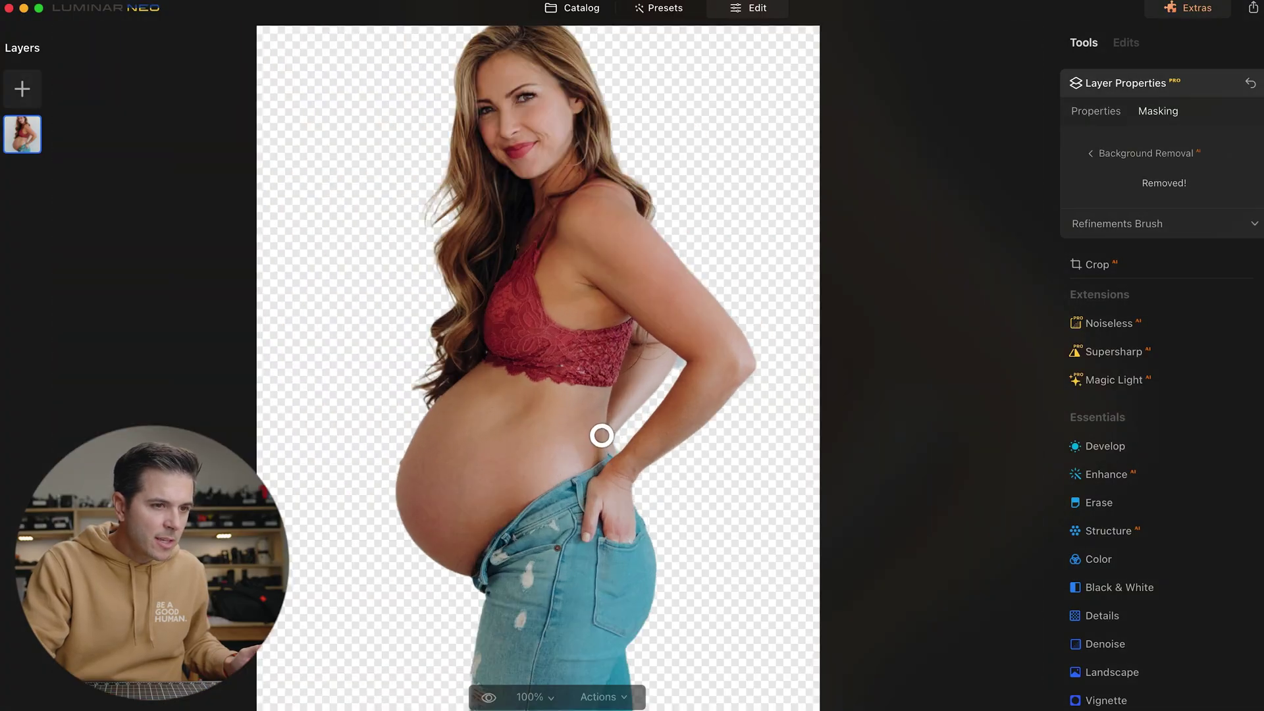
pyautogui.scroll(2, 790, 336)
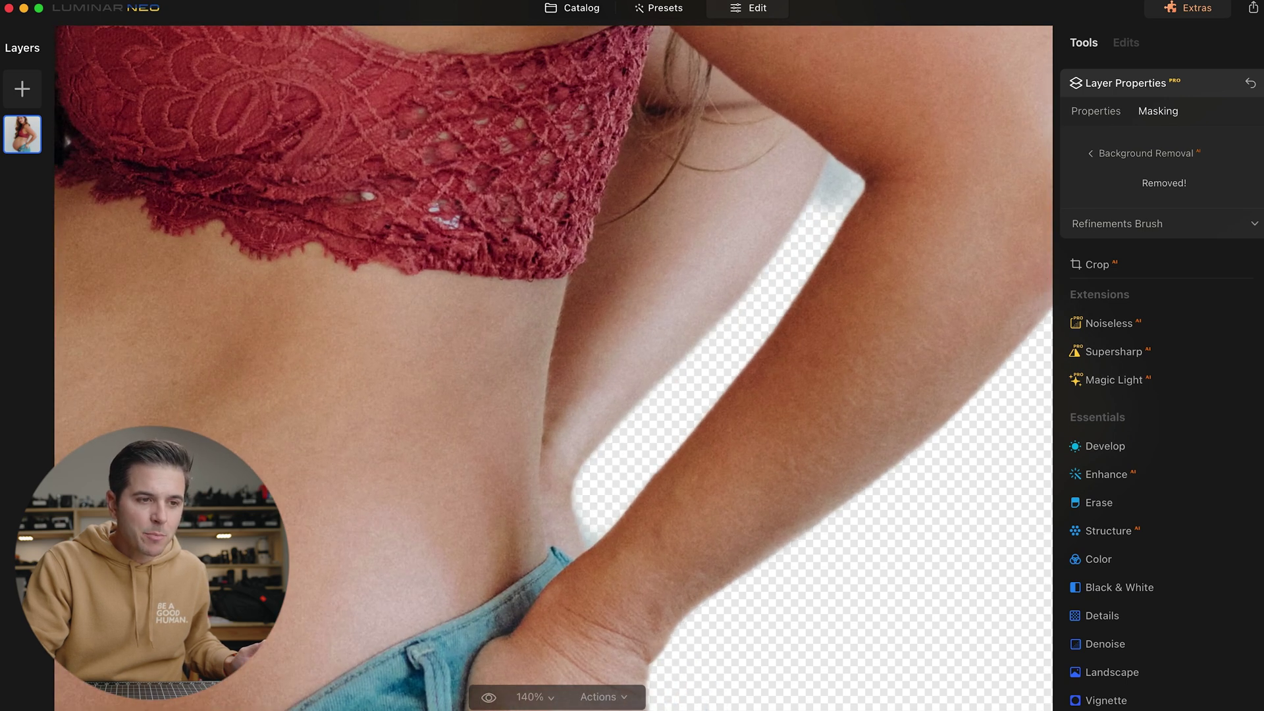
# Paint the leftover patch inside the bent elbow as Background with the Refinements Brush at size 28
pyautogui.click(1218, 223)
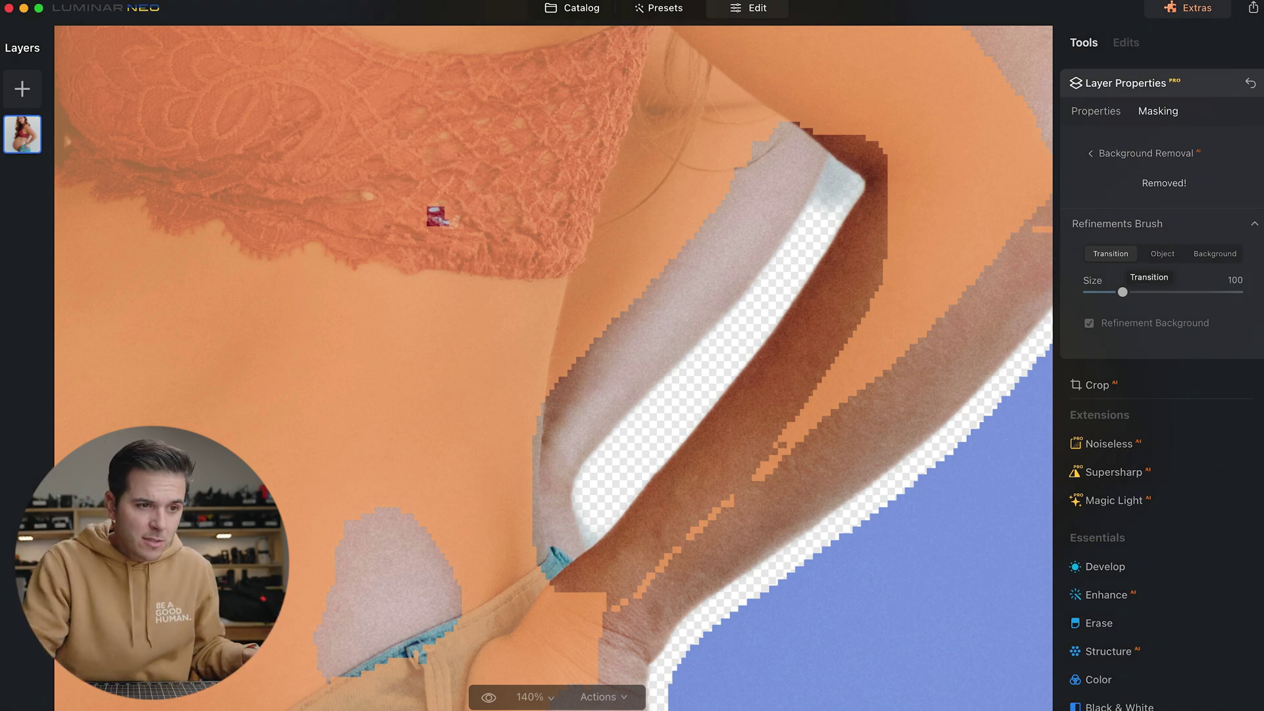
pyautogui.click(1215, 253)
pyautogui.press('[')
pyautogui.press('[')
pyautogui.press('[')
pyautogui.press('[')
pyautogui.press('[')
pyautogui.press('[')
pyautogui.press('[')
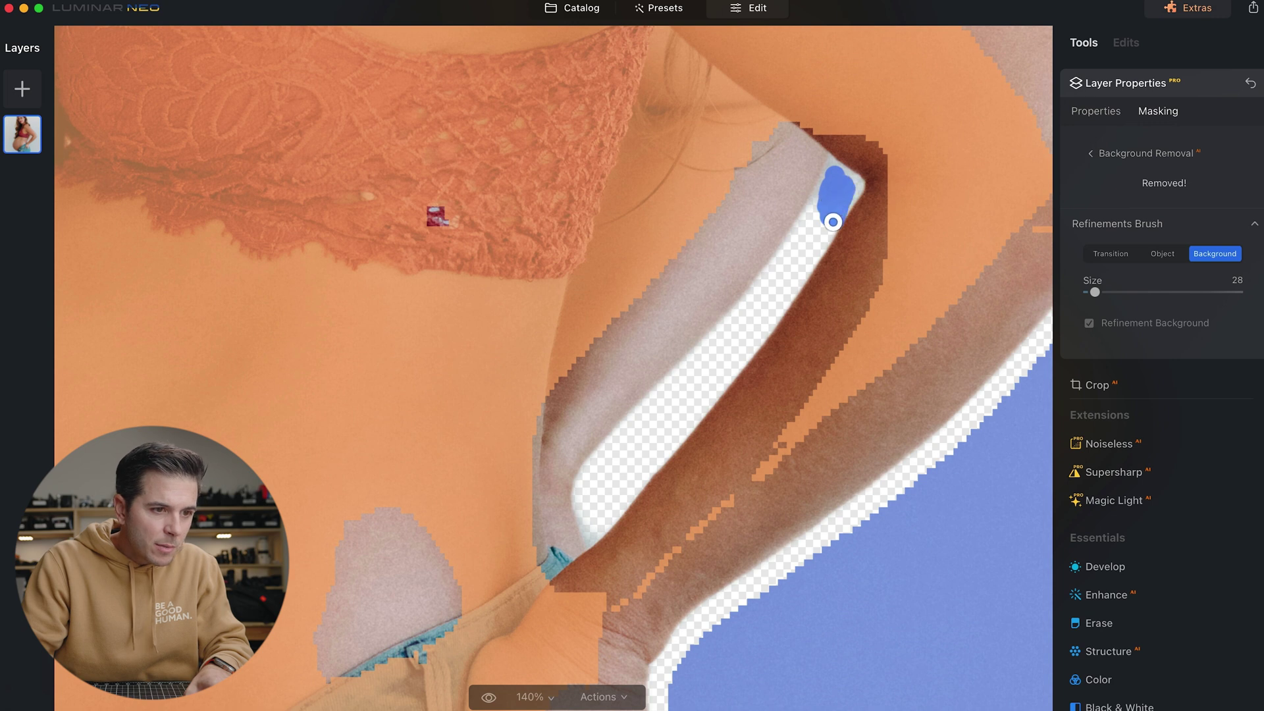
pyautogui.click(1152, 251)
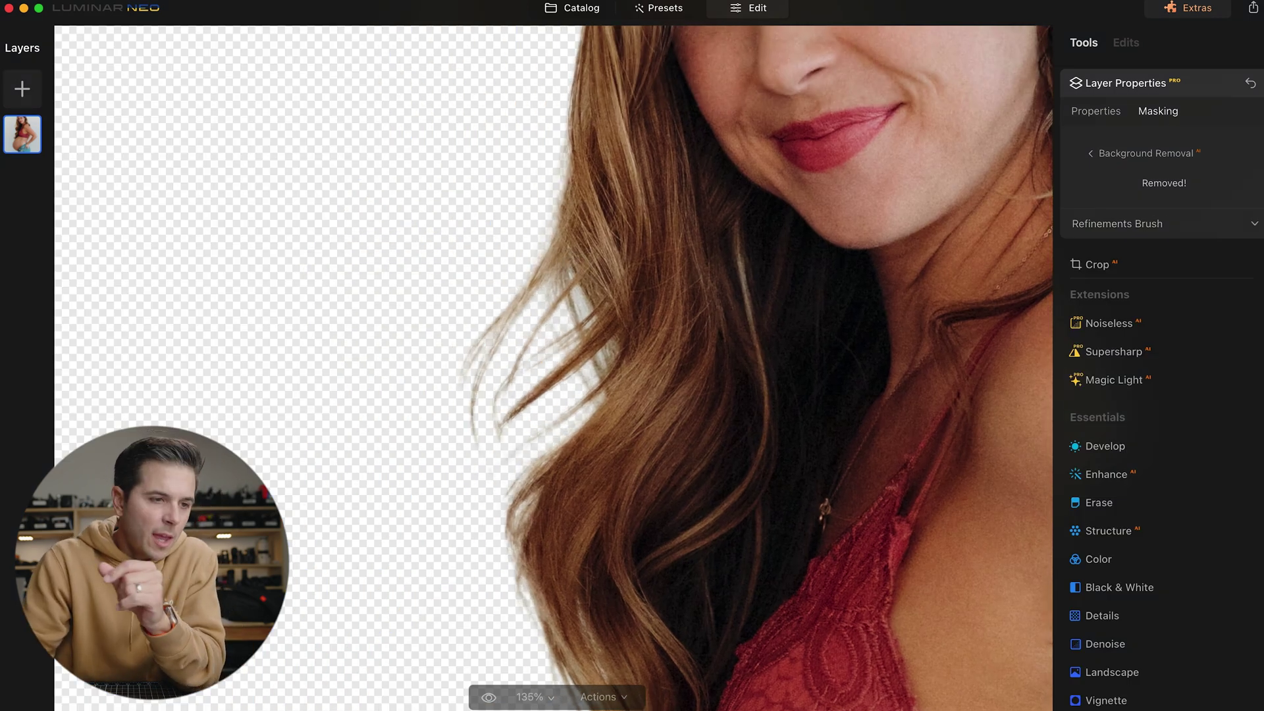
# Brush over the loose hair strands beside the woman's face with the Transition Refinements Brush at size 34
pyautogui.click(1193, 223)
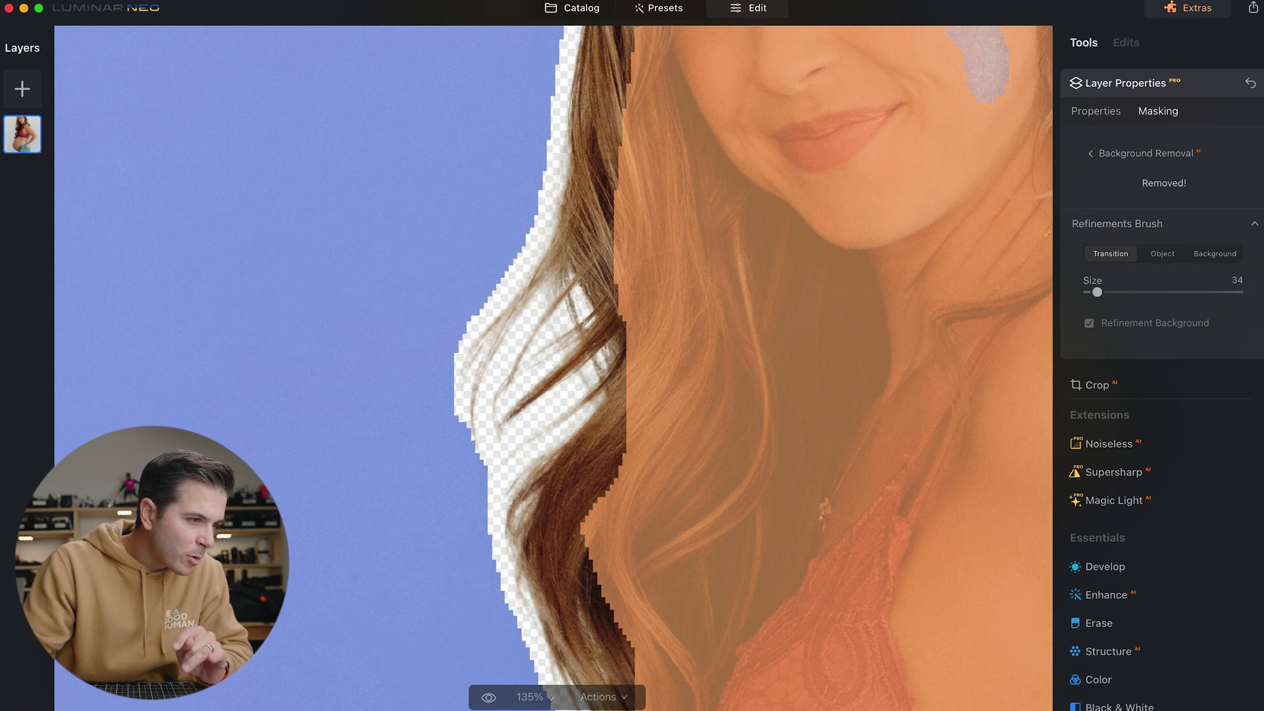
pyautogui.moveTo(510, 354); pyautogui.dragTo(493, 399)
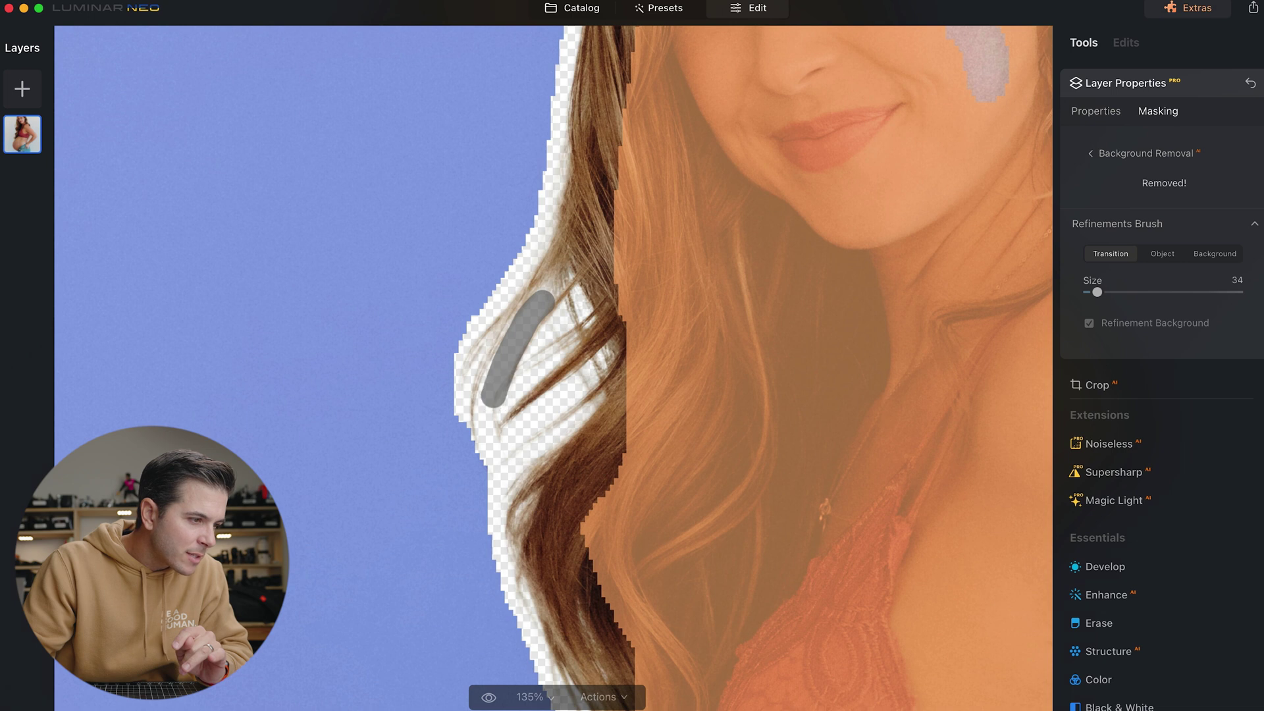